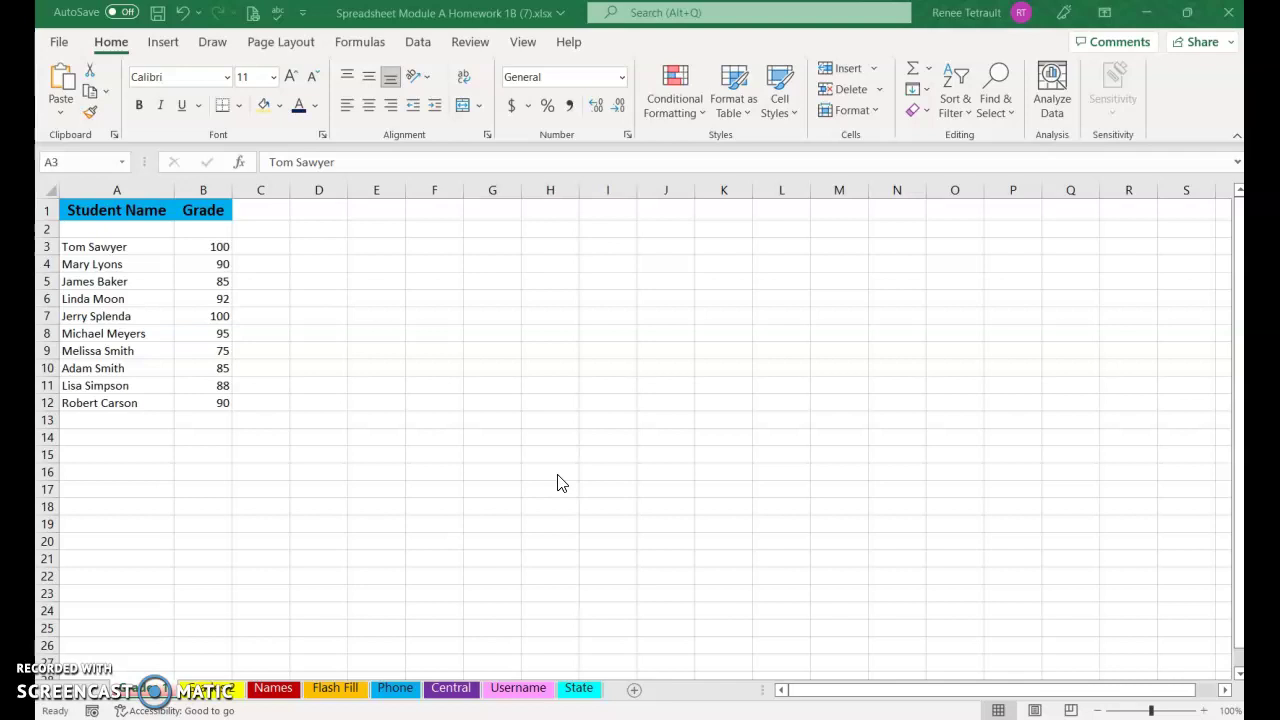
Step: Insert a column before Grade and Flash Fill first names in B from the examples Tom and Mary
{"action": "left_click", "coordinate": [133, 695]}
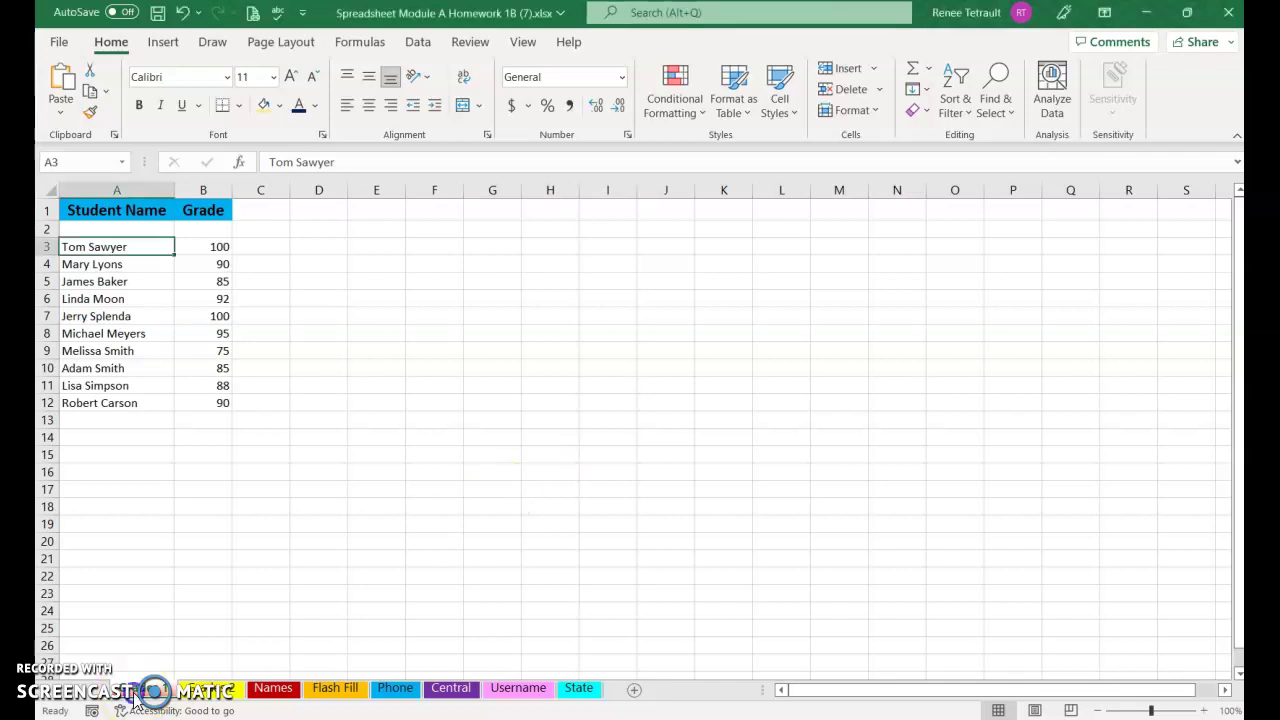
{"action": "left_click", "coordinate": [216, 188]}
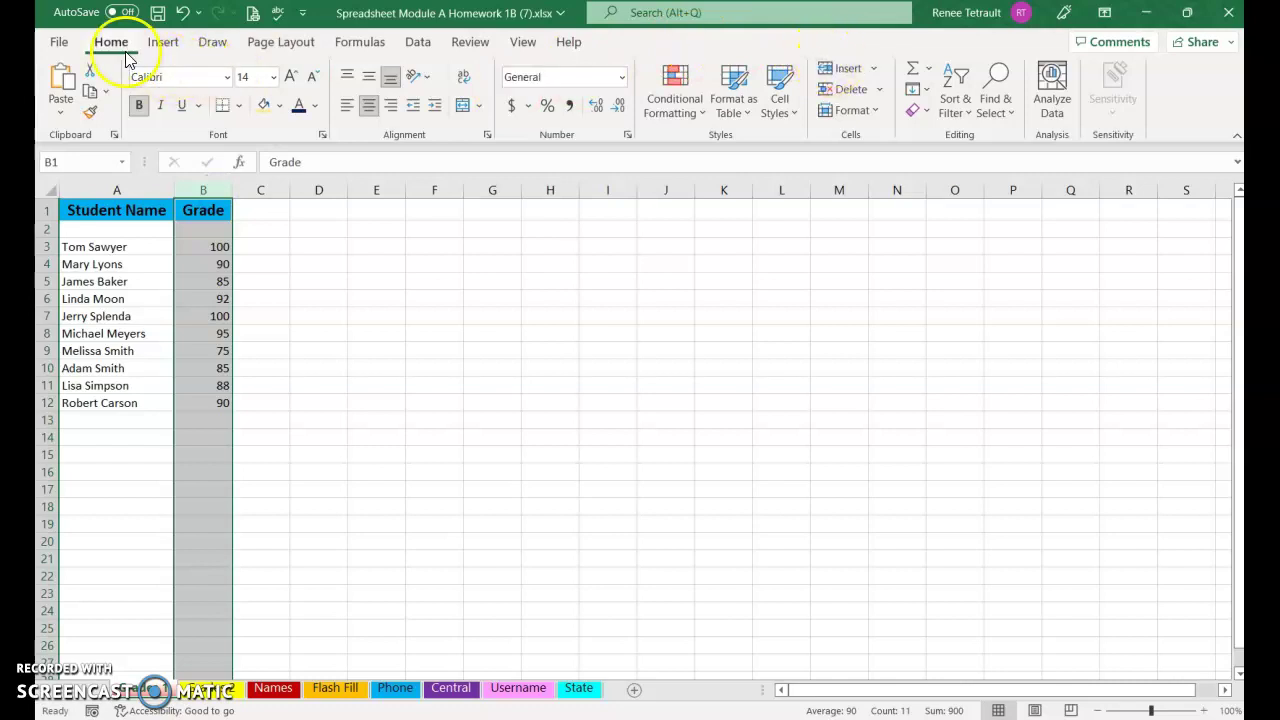
{"action": "left_click", "coordinate": [838, 78]}
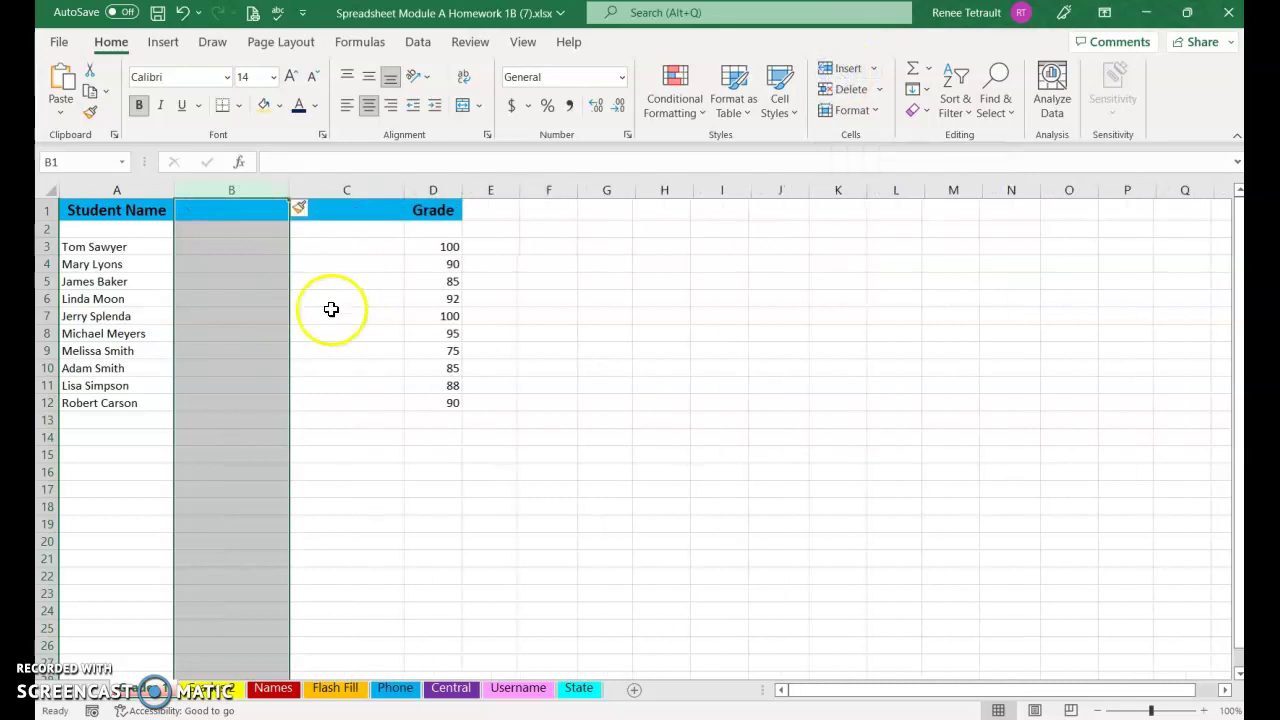
{"action": "left_click", "coordinate": [258, 252]}
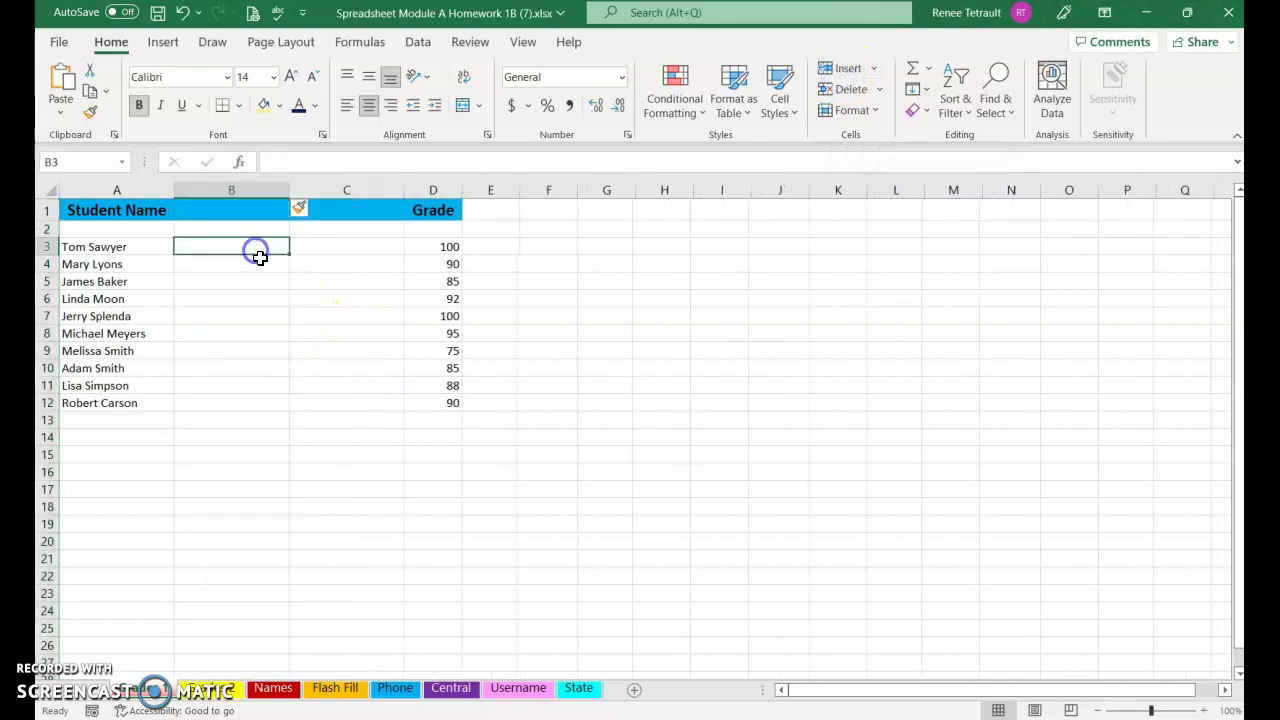
{"action": "type", "text": "Tom"}
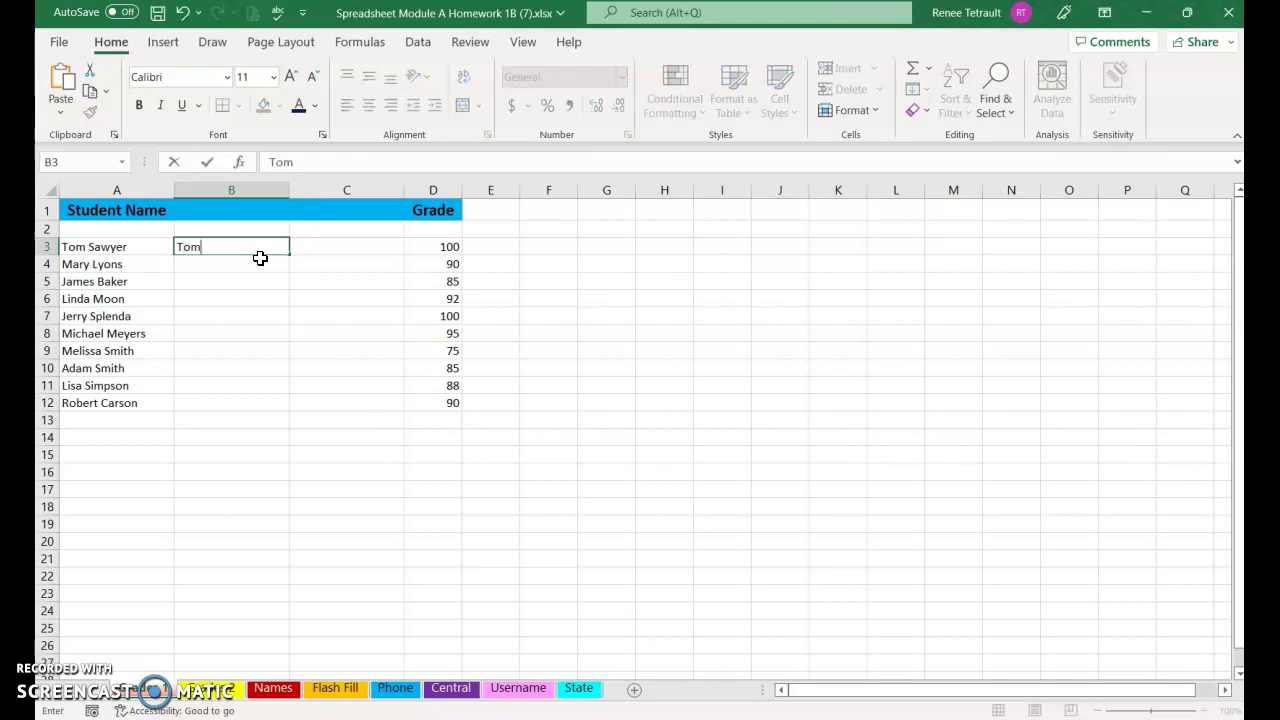
{"action": "key", "text": "Return"}
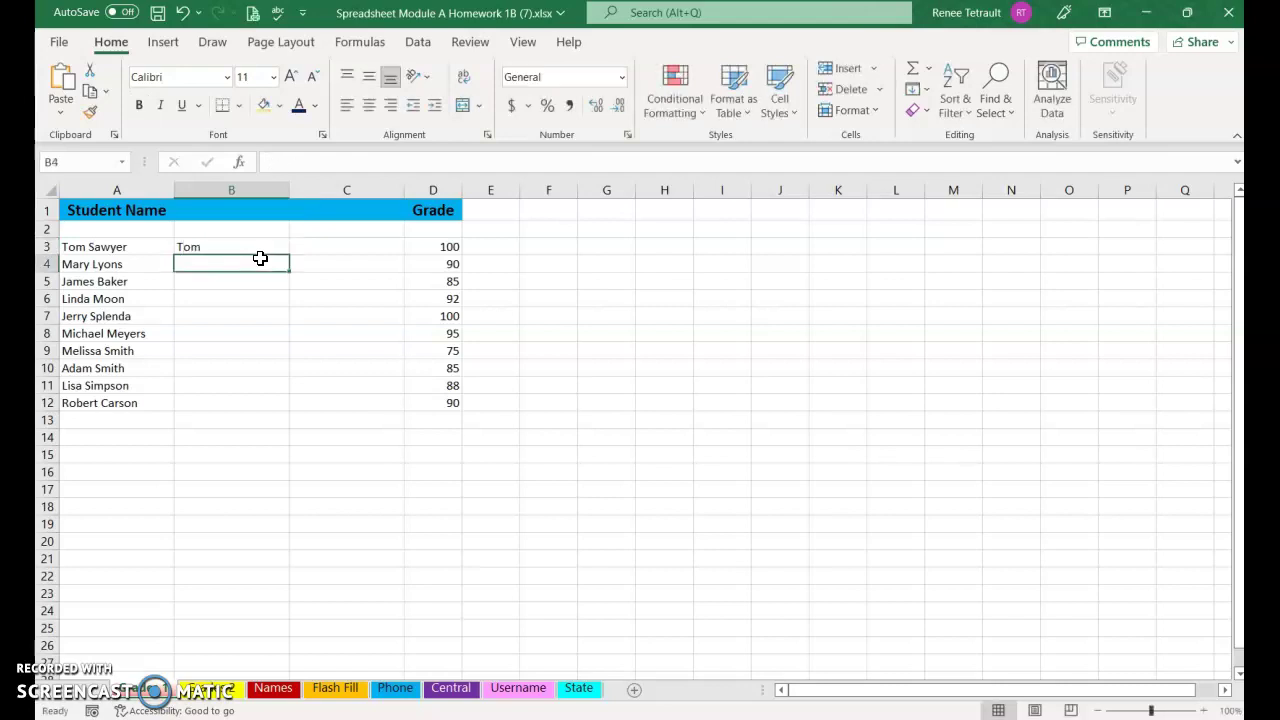
{"action": "type", "text": "mary"}
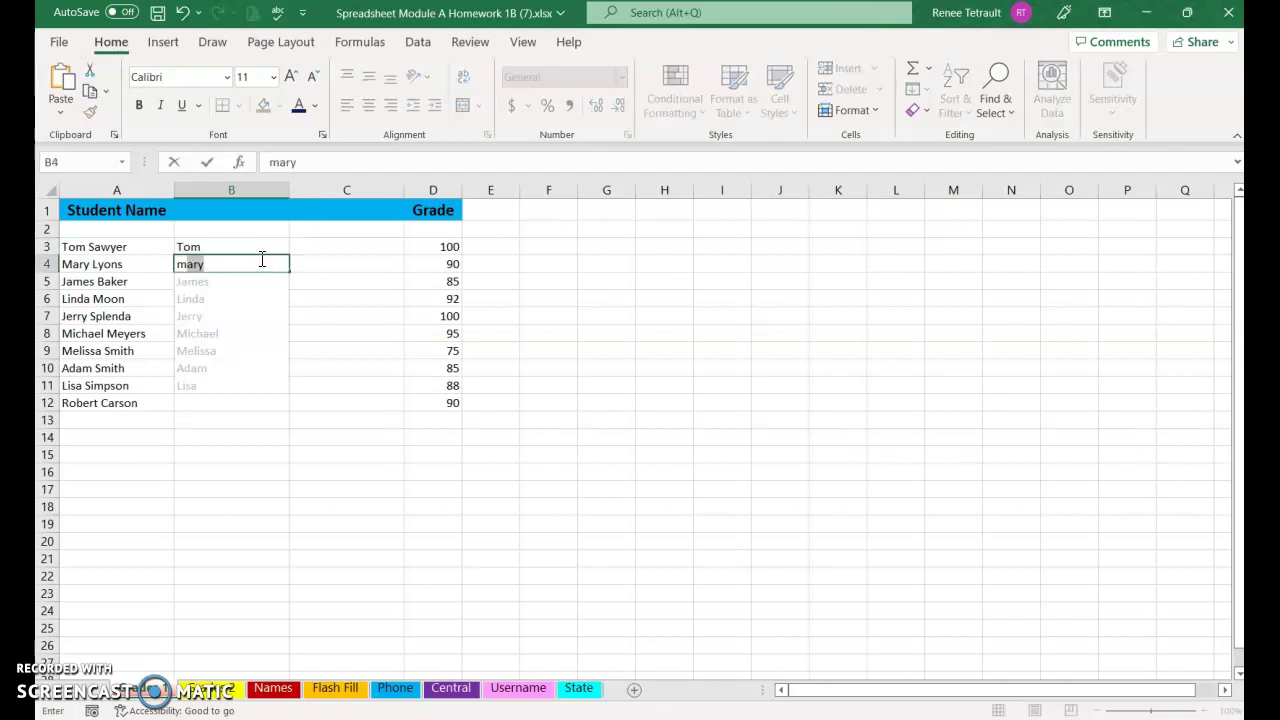
{"action": "key", "text": "Return"}
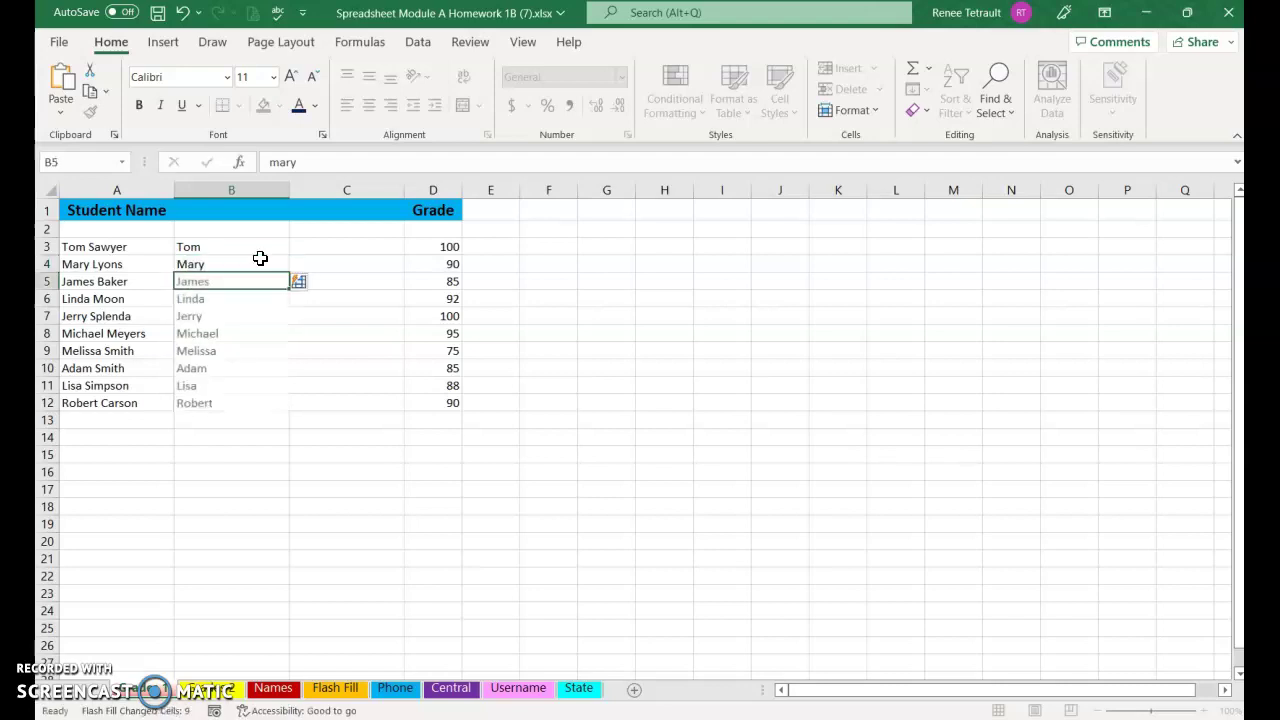
Step: Flash Fill last names into column C from the examples Sawyer and Lyons
{"action": "left_click", "coordinate": [310, 250]}
{"action": "type", "text": "Sawyer"}
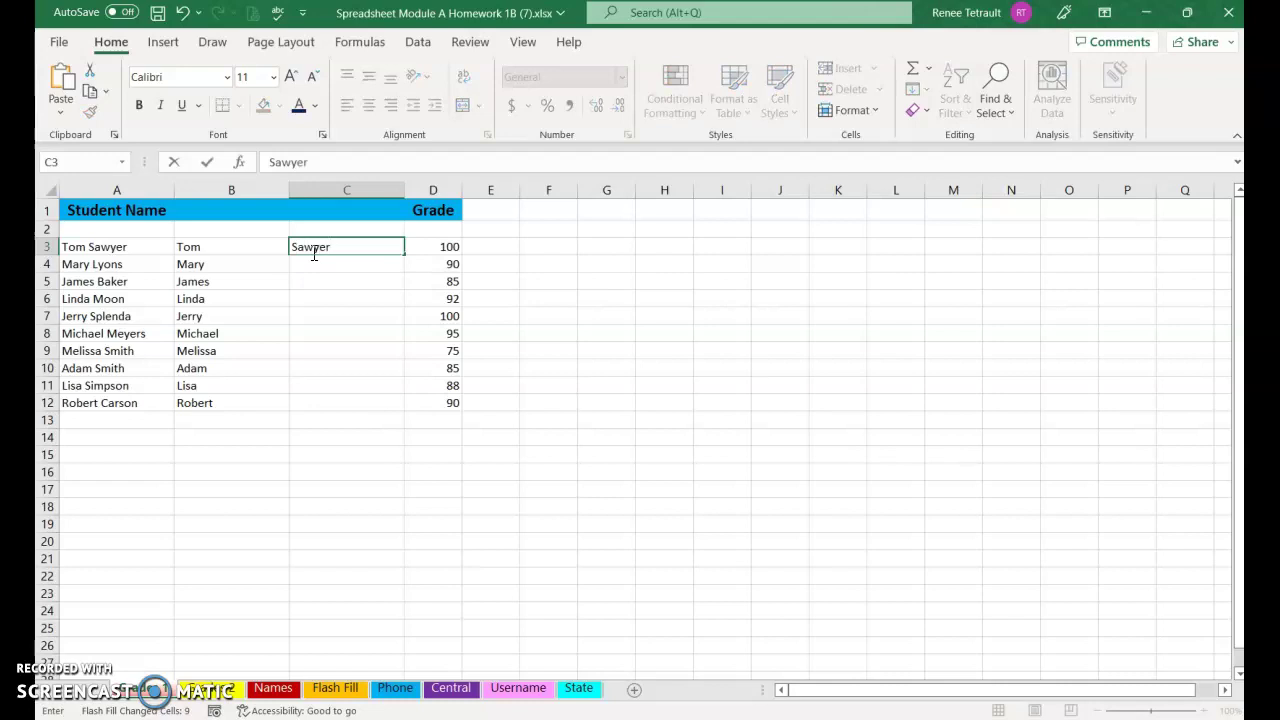
{"action": "key", "text": "Return"}
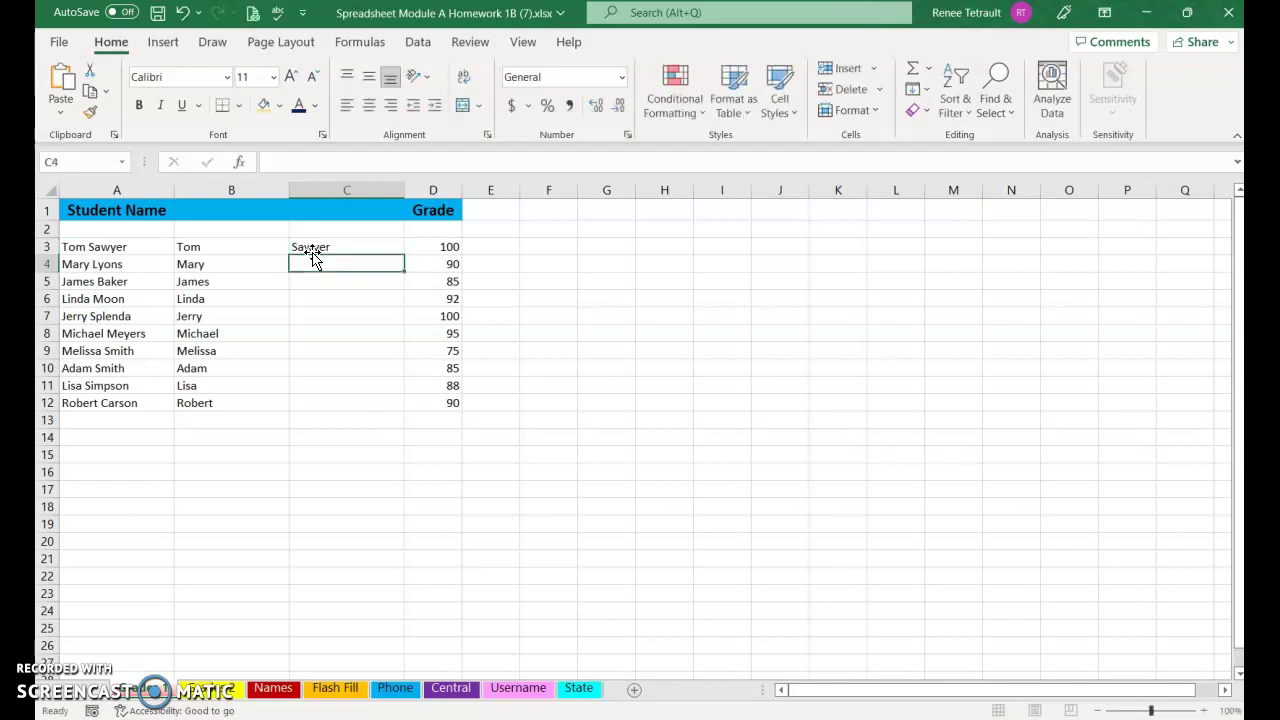
{"action": "type", "text": "lyons"}
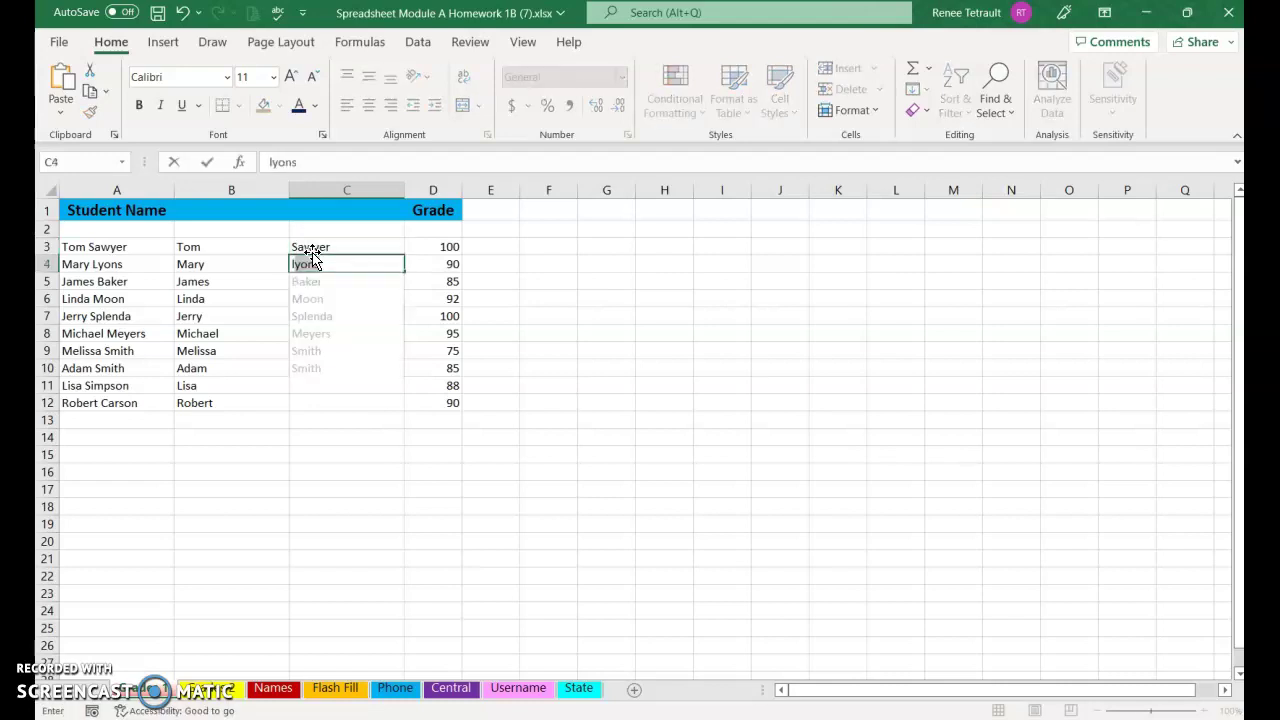
{"action": "key", "text": "Return"}
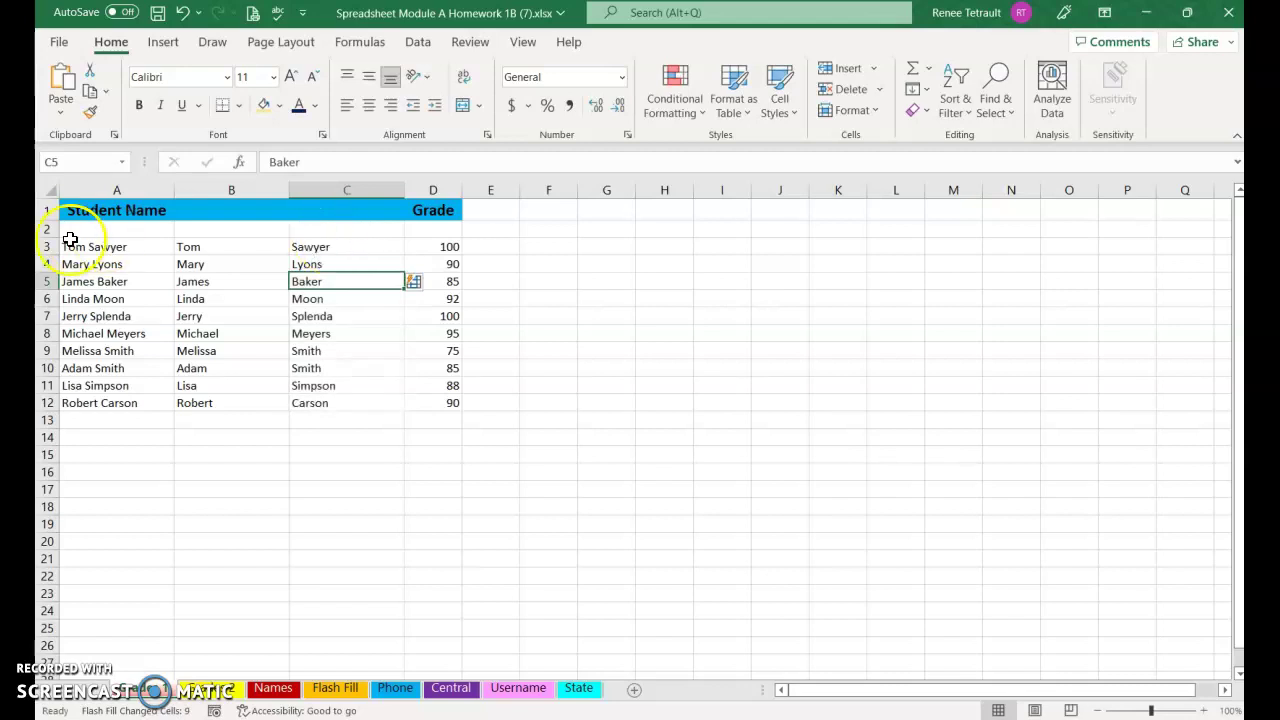
Step: Move the Student Name header to B1 and delete full-name column A
{"action": "left_click", "coordinate": [87, 214]}
{"action": "left_click_drag", "start_coordinate": [90, 225], "coordinate": [200, 208]}
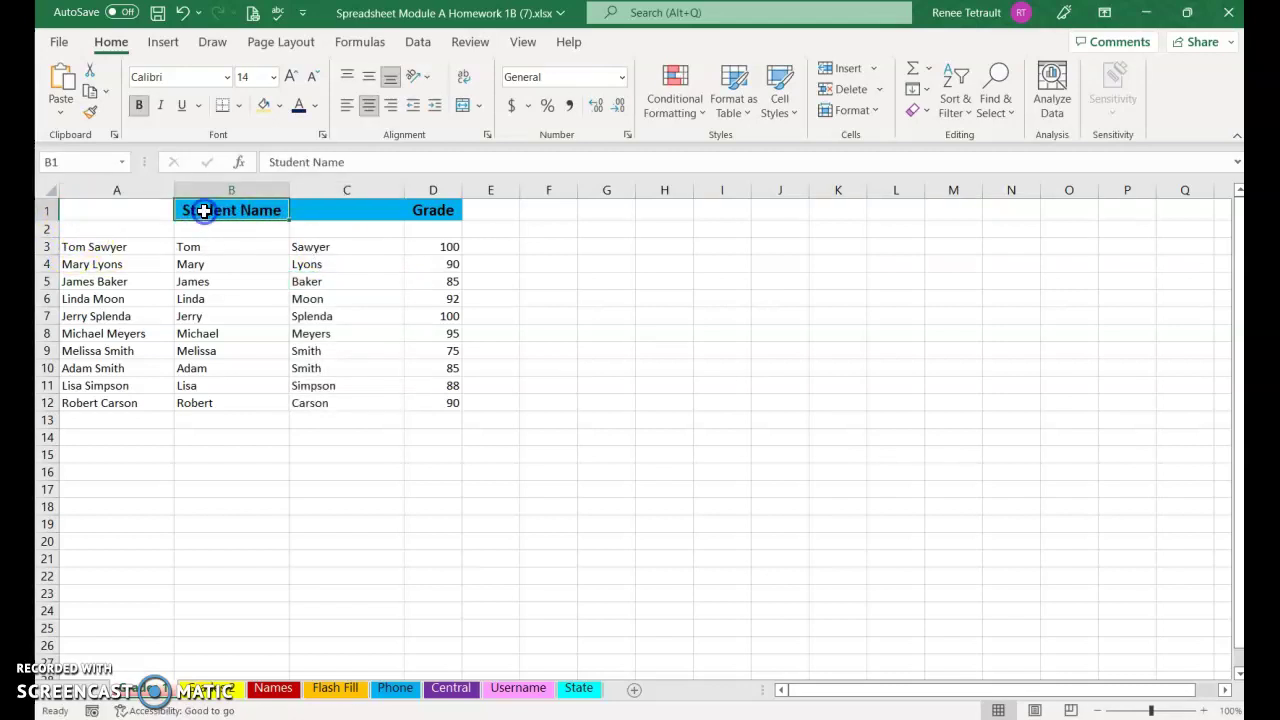
{"action": "left_click", "coordinate": [142, 189]}
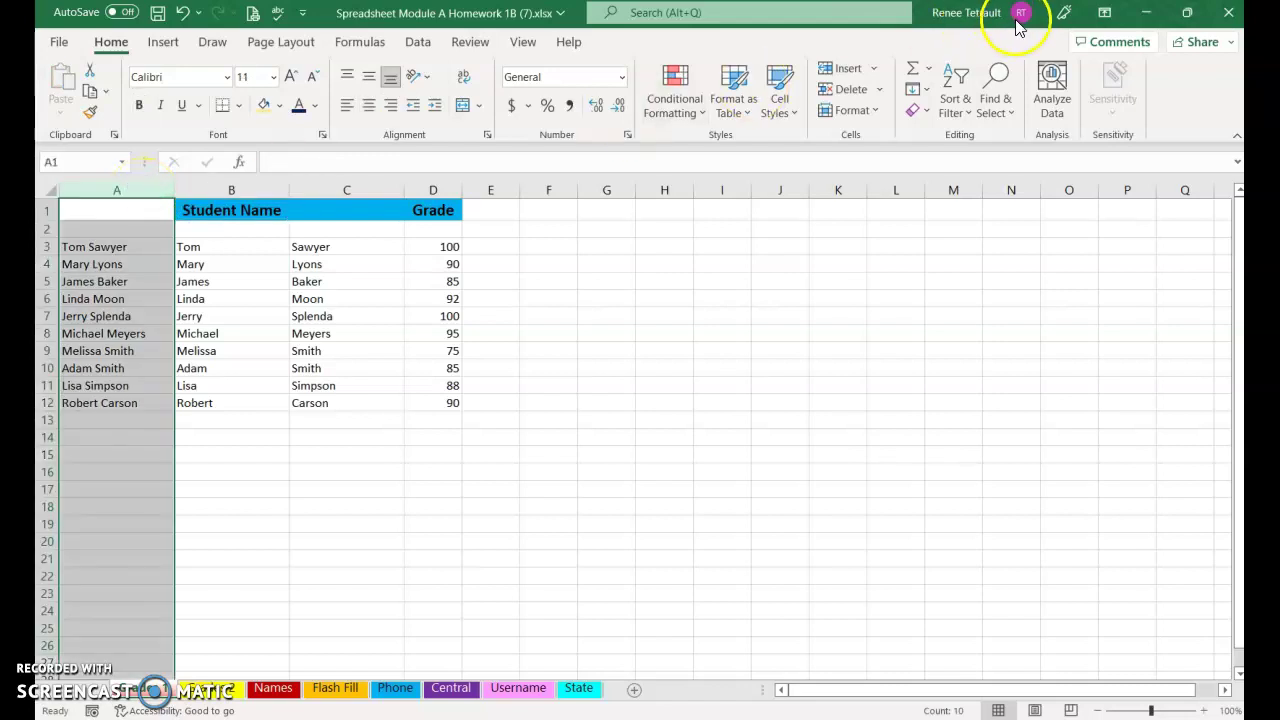
{"action": "left_click", "coordinate": [840, 89]}
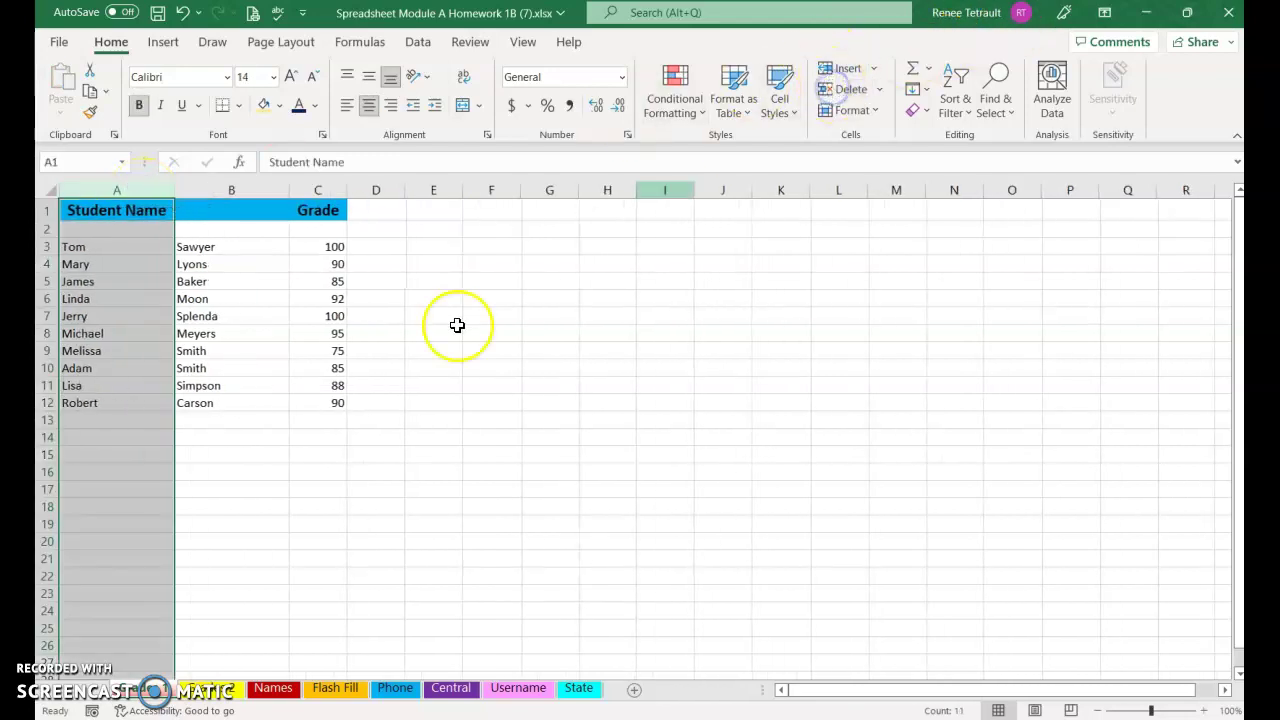
{"action": "left_click", "coordinate": [375, 417]}
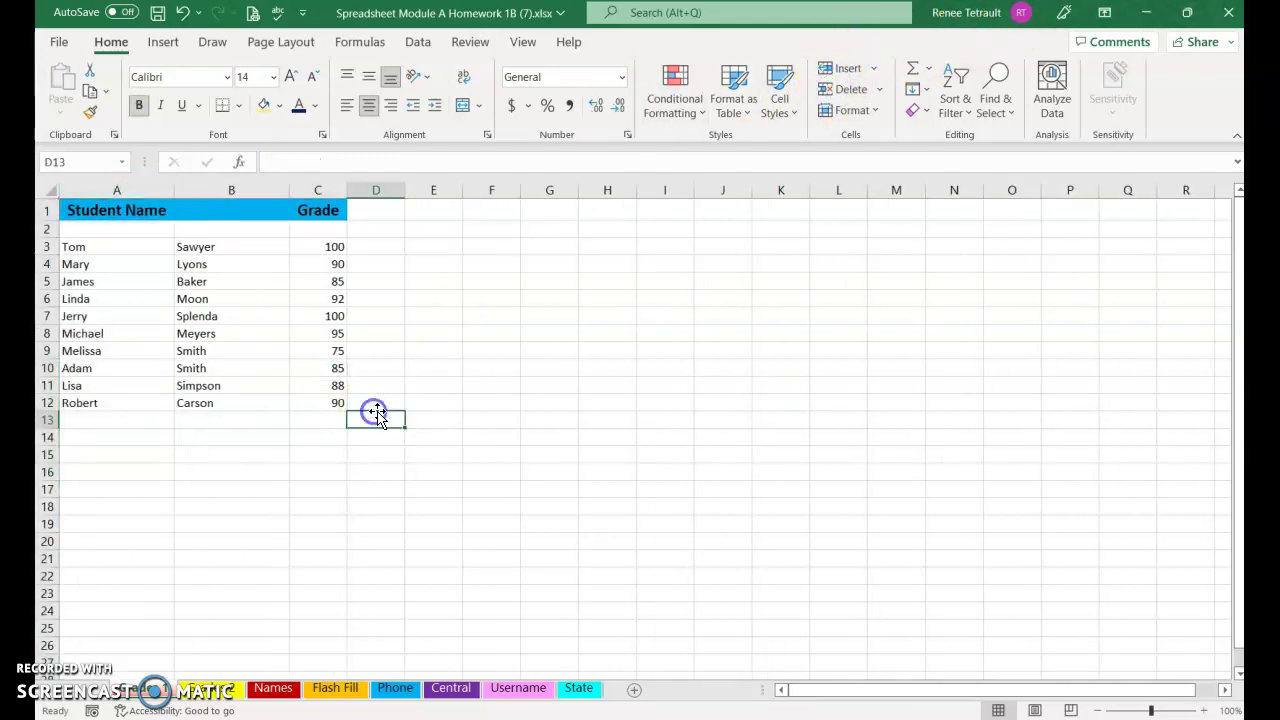
Step: On the next sheet, insert column C and Flash Fill full names like Tom Sawyer, Mary Lyons
{"action": "left_click", "coordinate": [216, 690]}
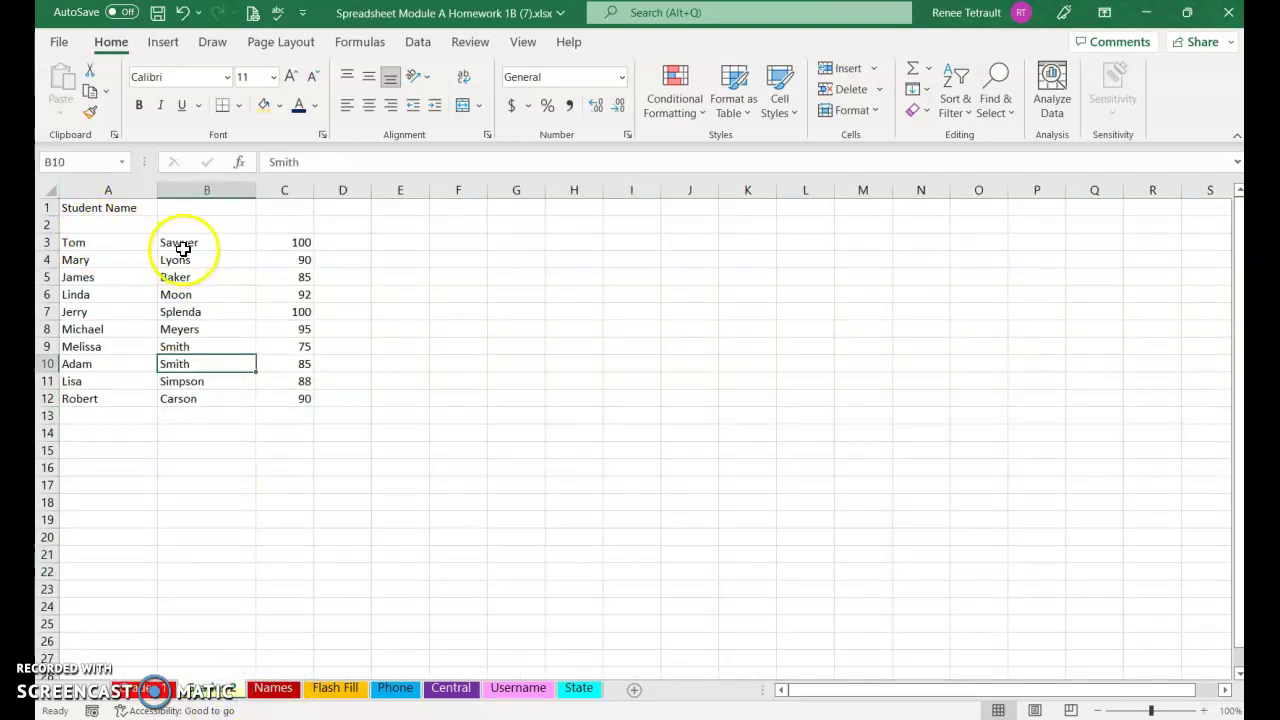
{"action": "left_click", "coordinate": [295, 187]}
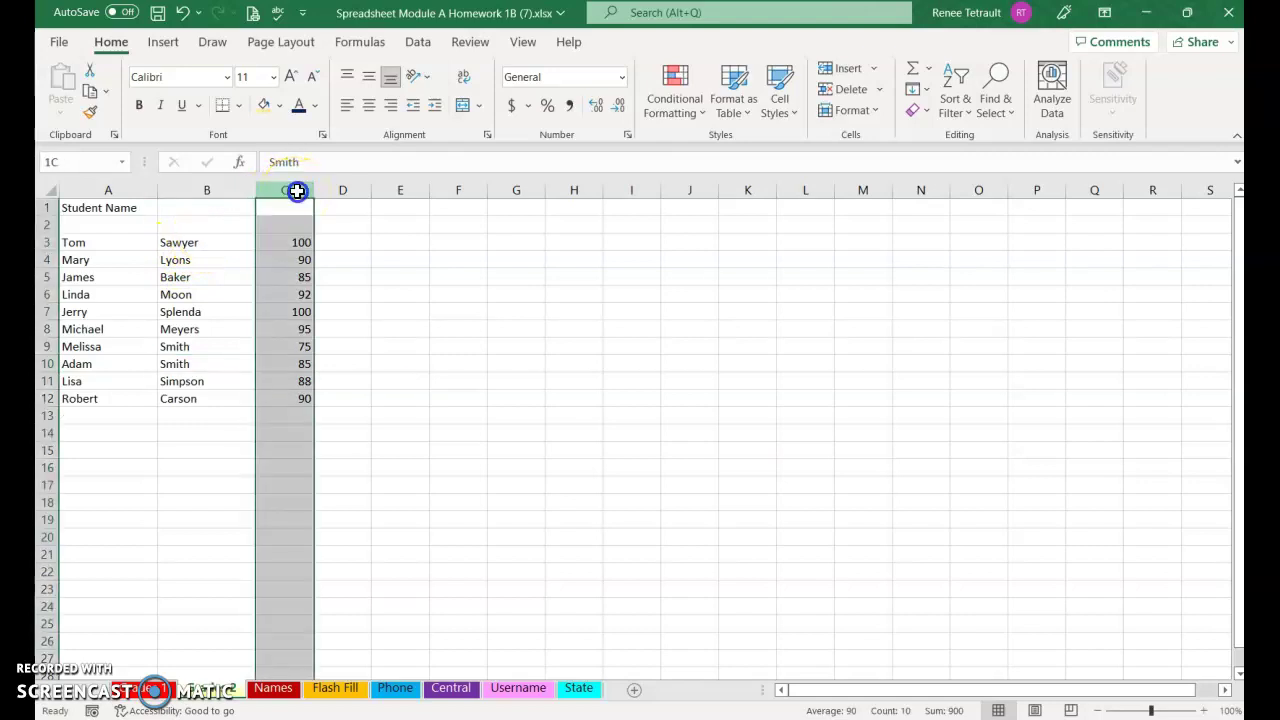
{"action": "left_click", "coordinate": [849, 72]}
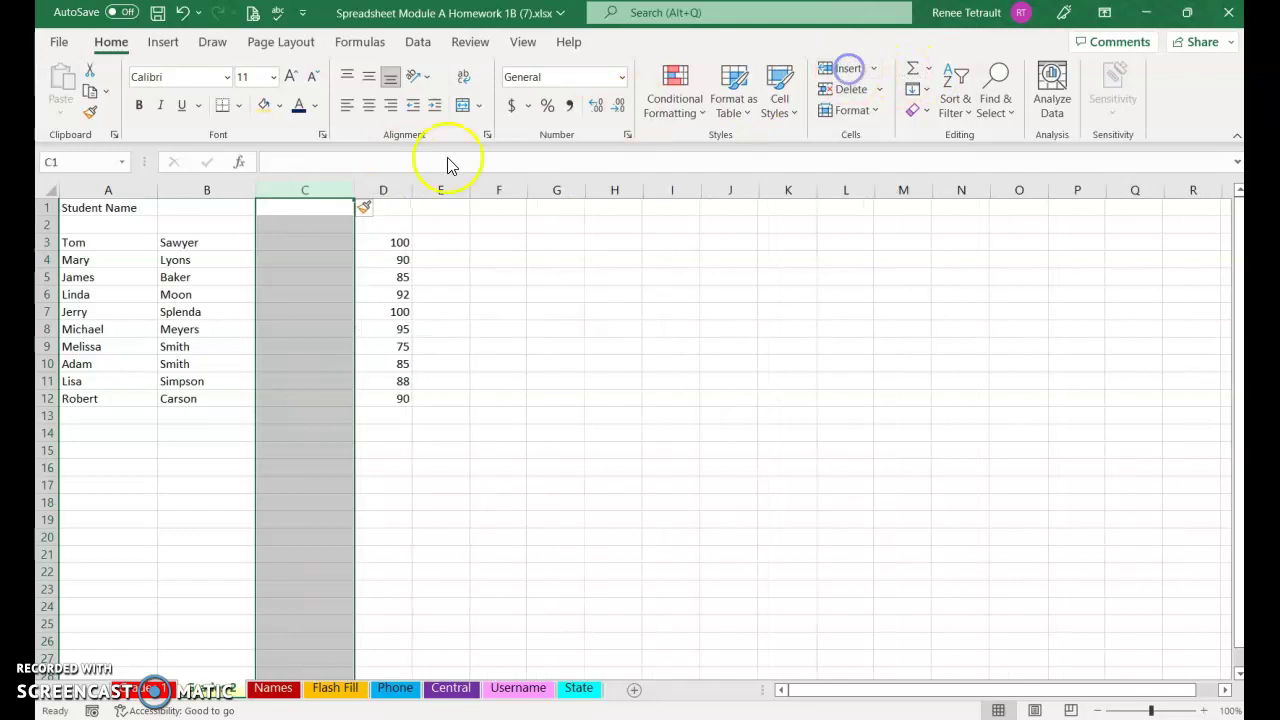
{"action": "left_click", "coordinate": [266, 241]}
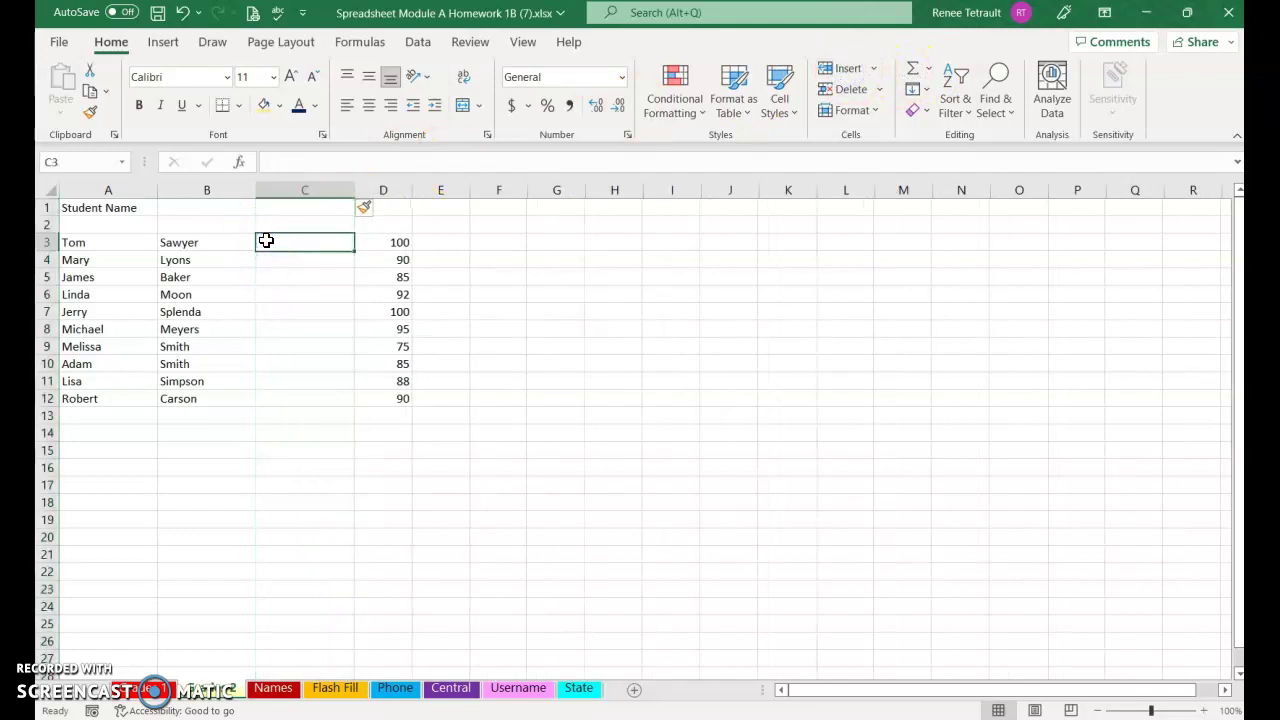
{"action": "type", "text": "Tom Sawyer"}
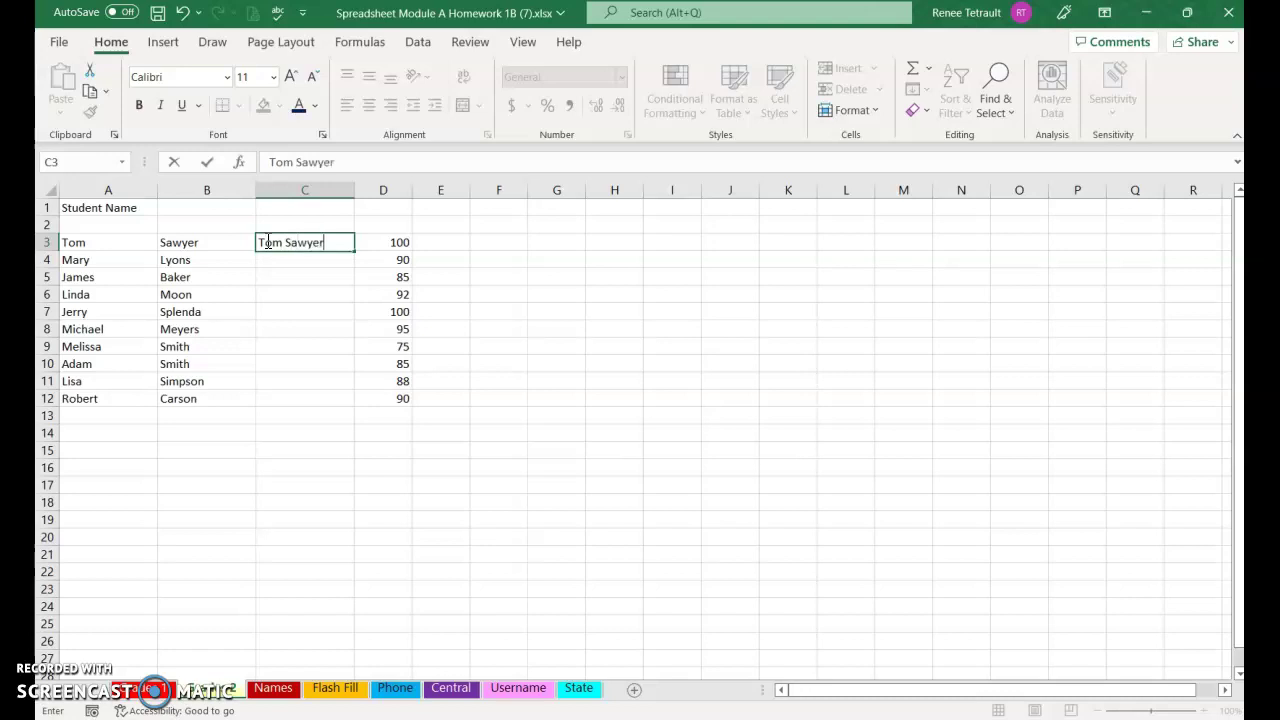
{"action": "key", "text": "Return"}
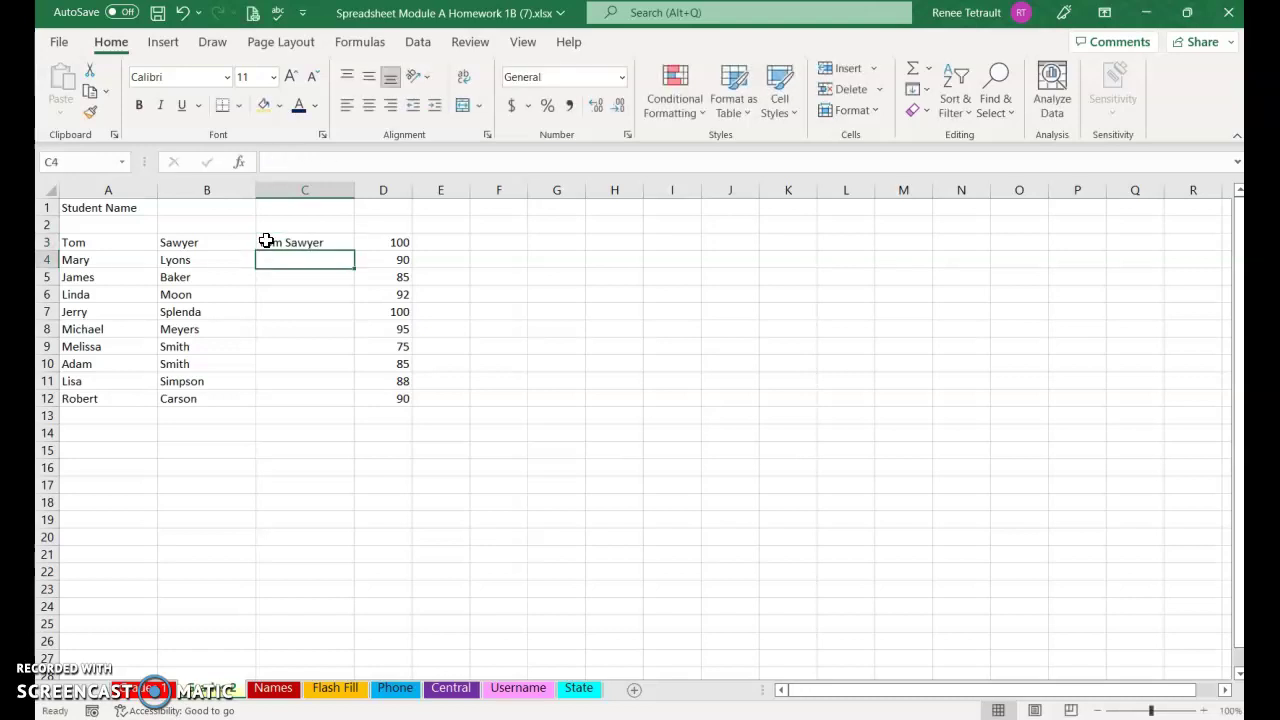
{"action": "type", "text": "Mary Lyons"}
{"action": "key", "text": "Return"}
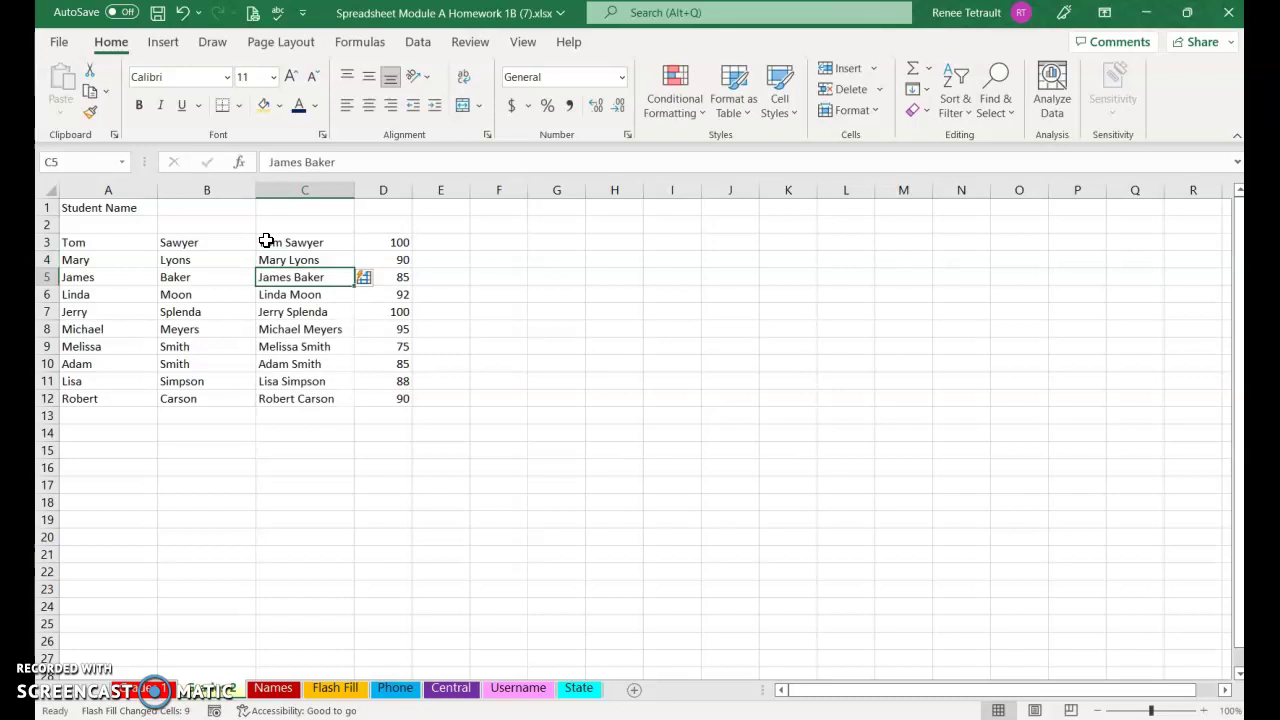
{"action": "left_click", "coordinate": [136, 209]}
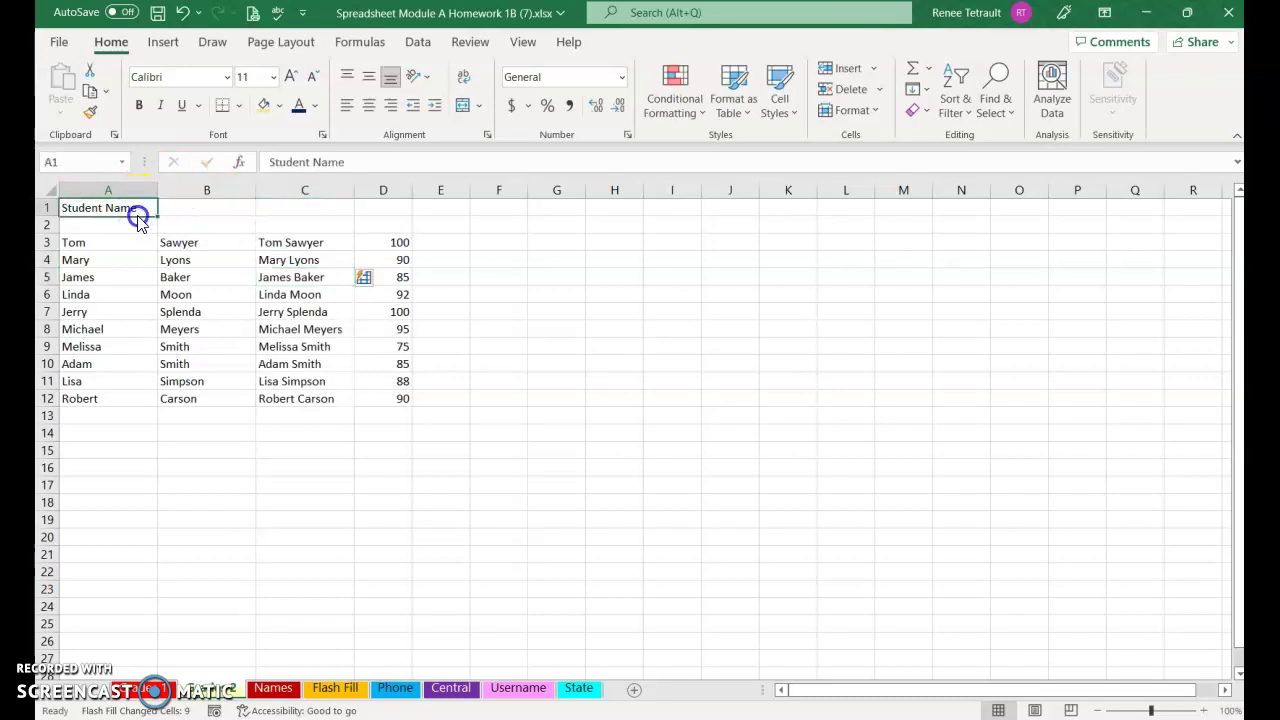
{"action": "left_click_drag", "start_coordinate": [138, 216], "coordinate": [300, 214]}
{"action": "left_click_drag", "start_coordinate": [126, 189], "coordinate": [180, 187]}
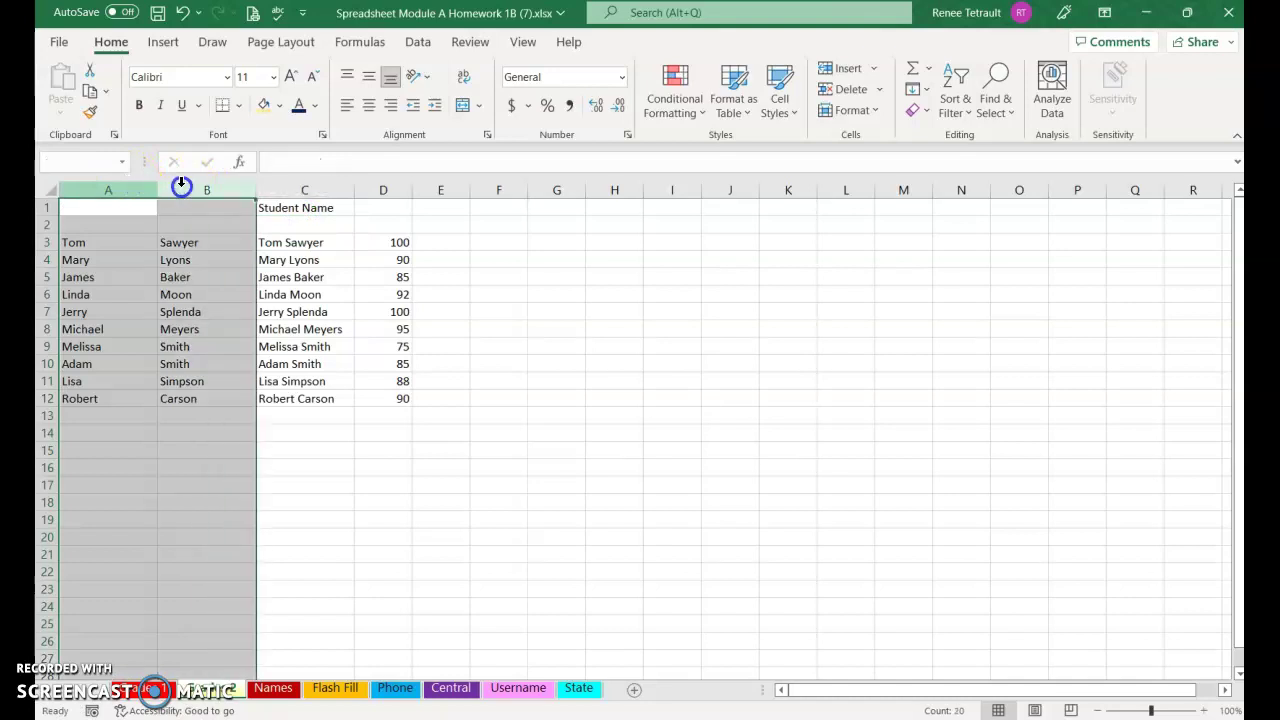
{"action": "left_click", "coordinate": [845, 89]}
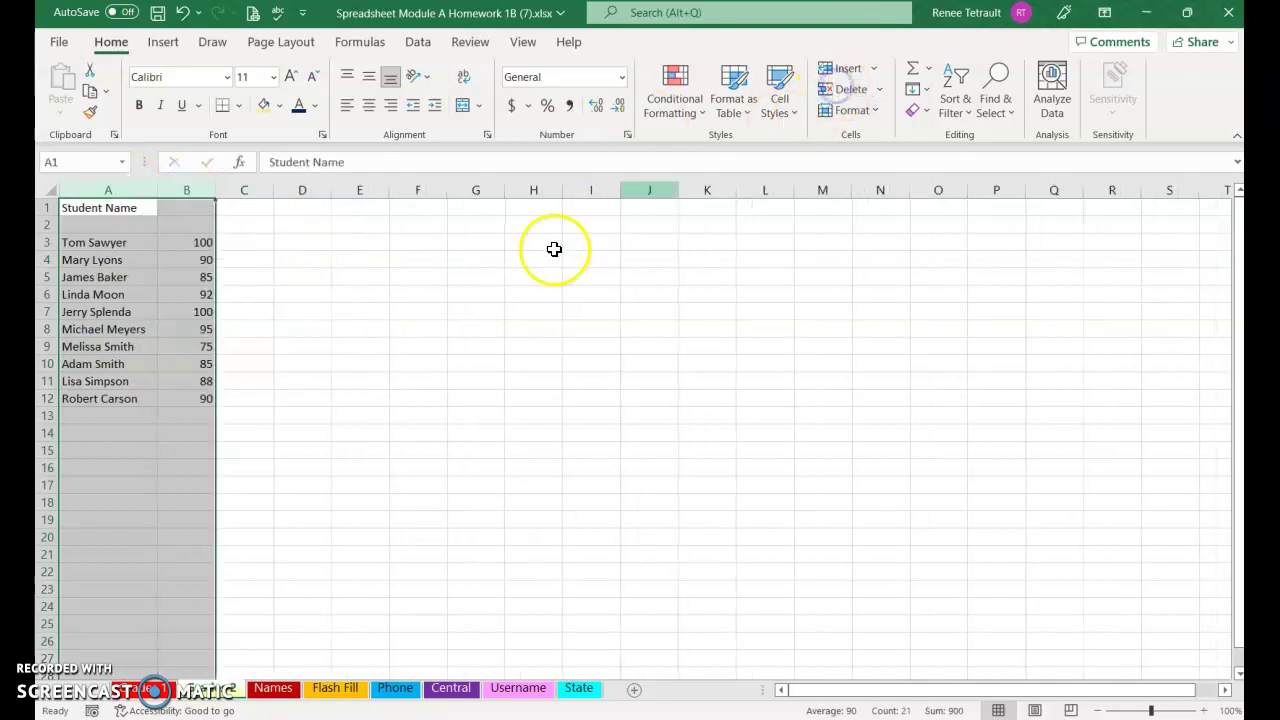
{"action": "left_click", "coordinate": [488, 296]}
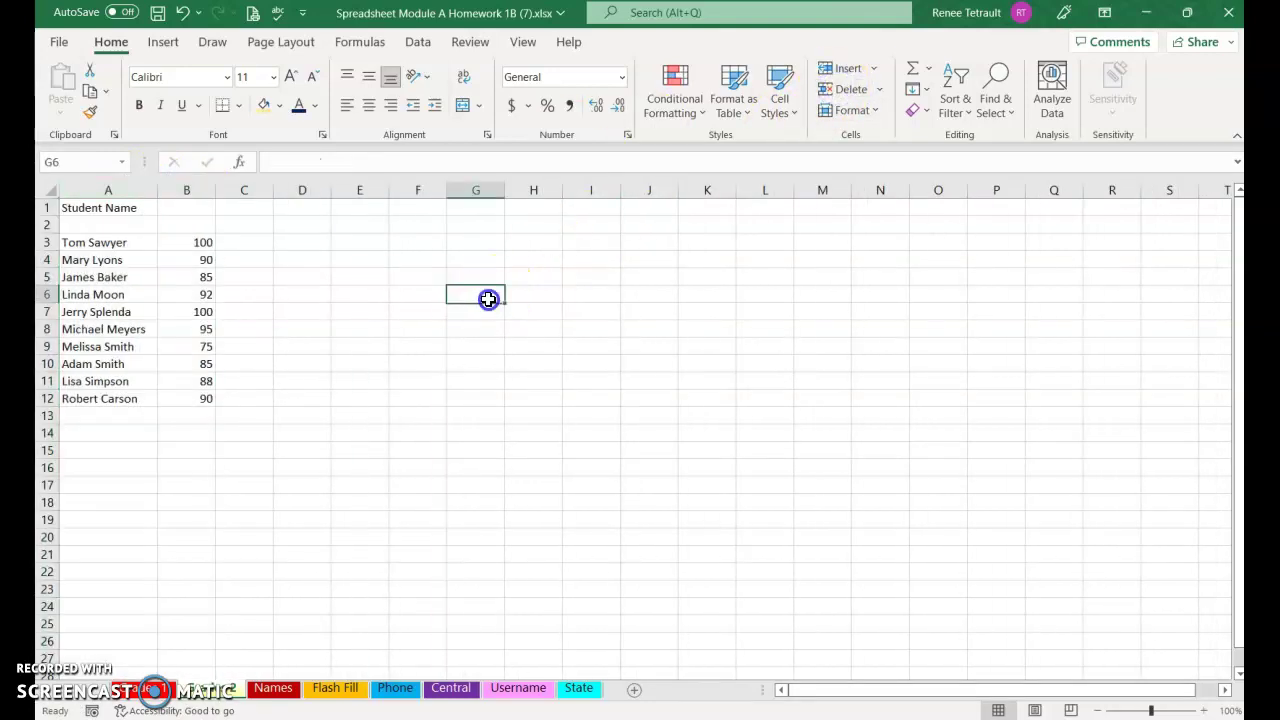
{"action": "left_click", "coordinate": [273, 690]}
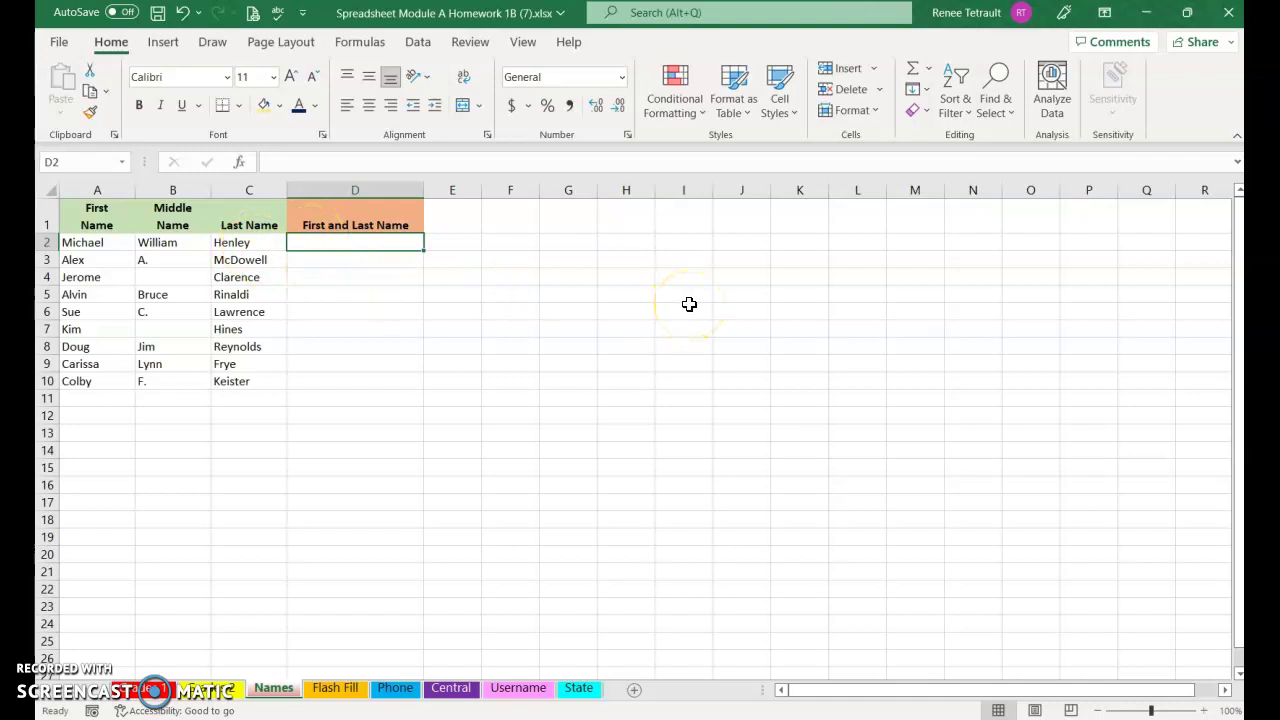
{"action": "type", "text": "Michael Henley"}
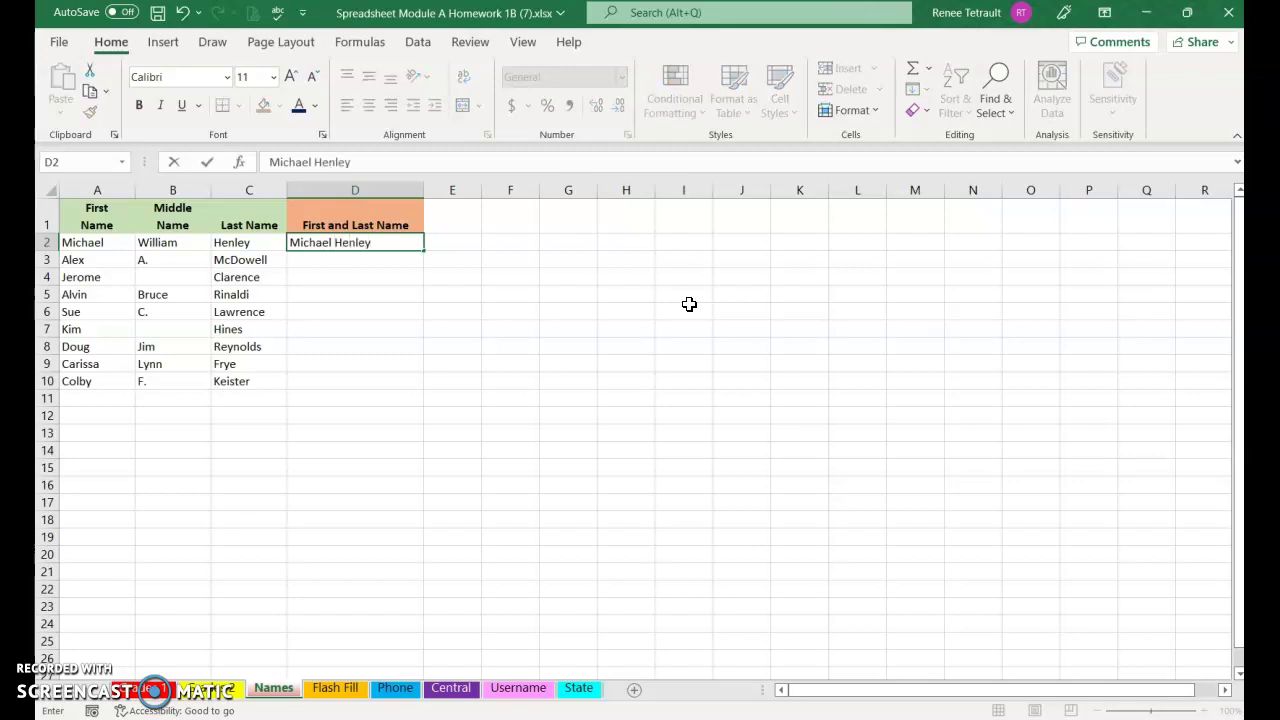
{"action": "key", "text": "Return"}
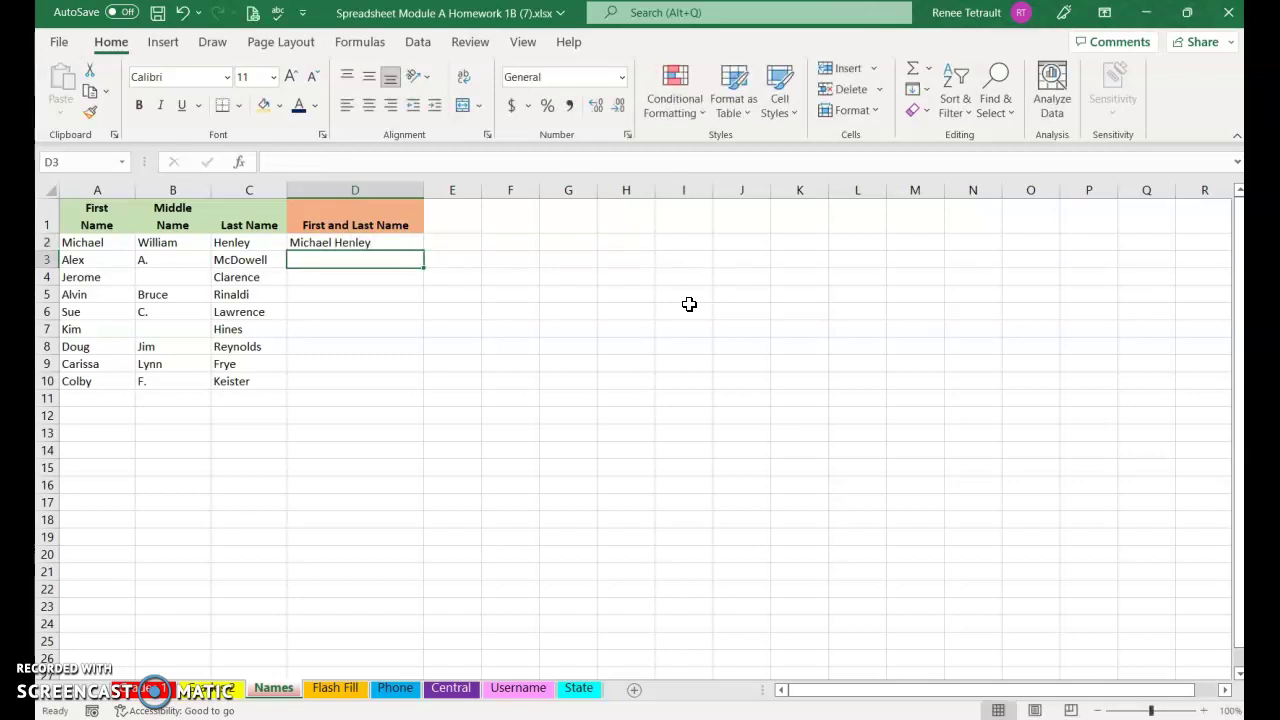
{"action": "type", "text": "alex McDowell"}
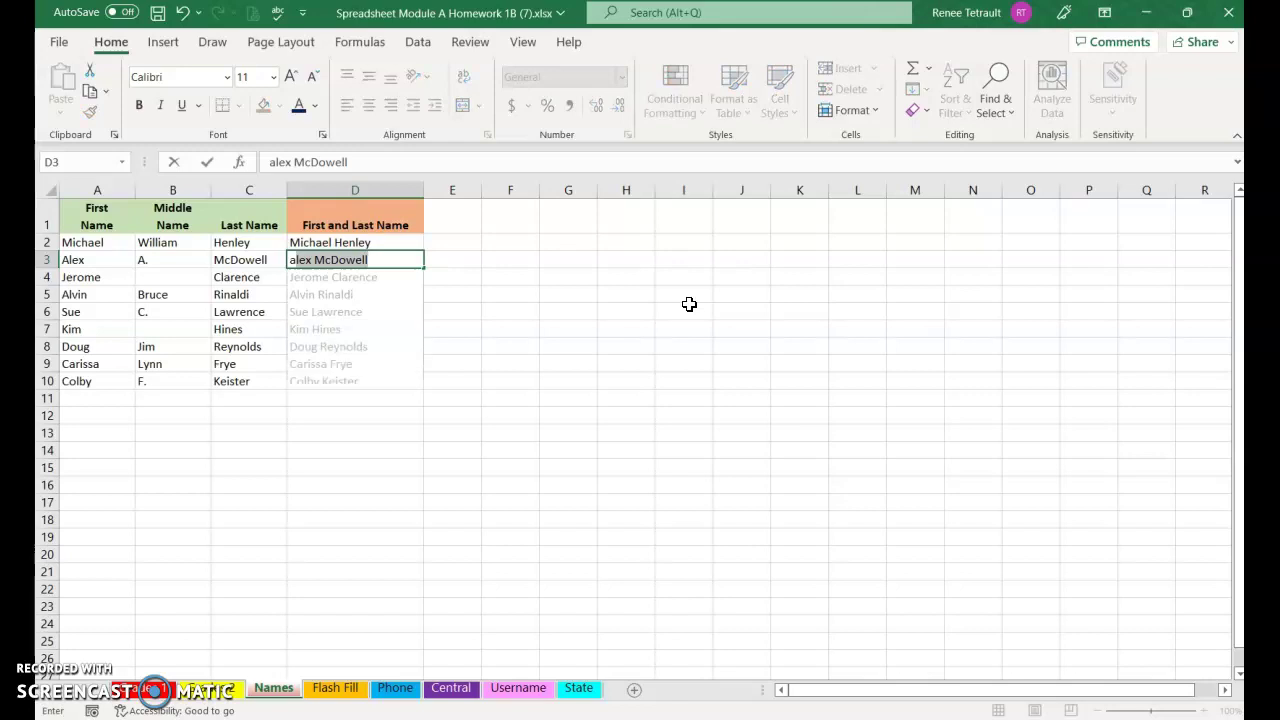
{"action": "key", "text": "Return"}
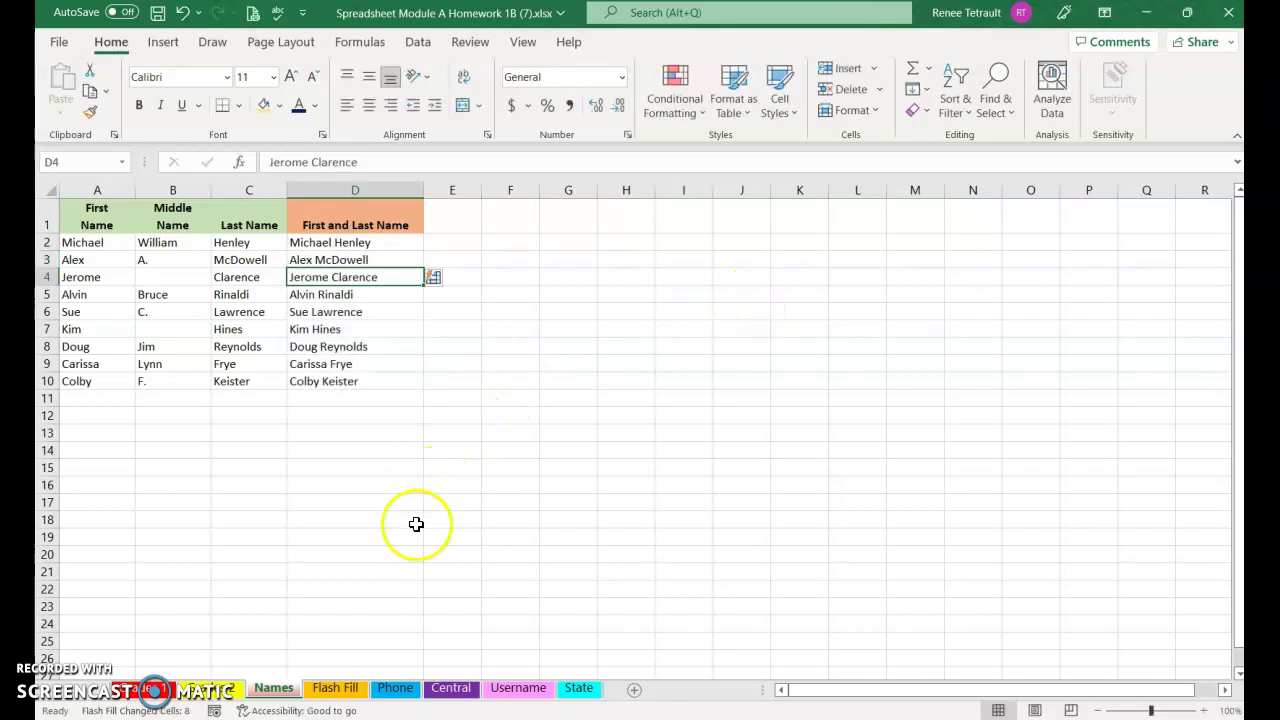
Step: On the Flash Fill sheet, fill A3:A12 with the series 1 through 10
{"action": "left_click", "coordinate": [333, 690]}
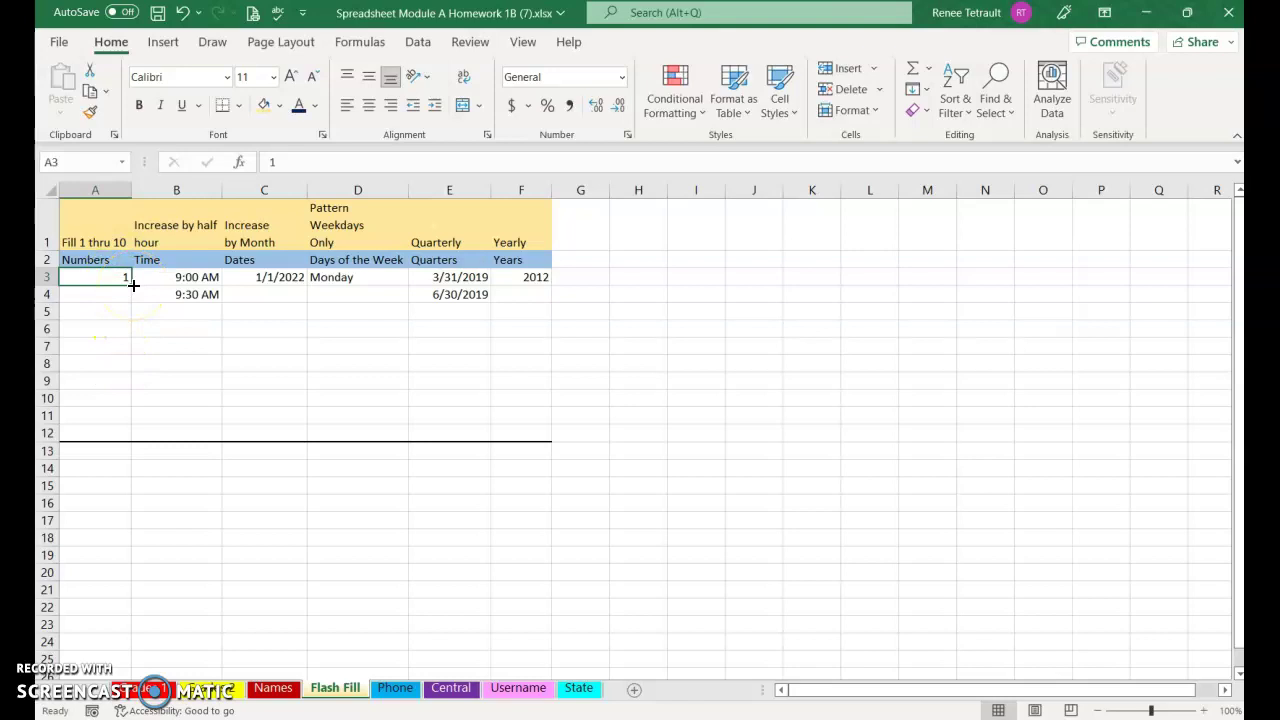
{"action": "left_click_drag", "start_coordinate": [131, 281], "coordinate": [127, 441]}
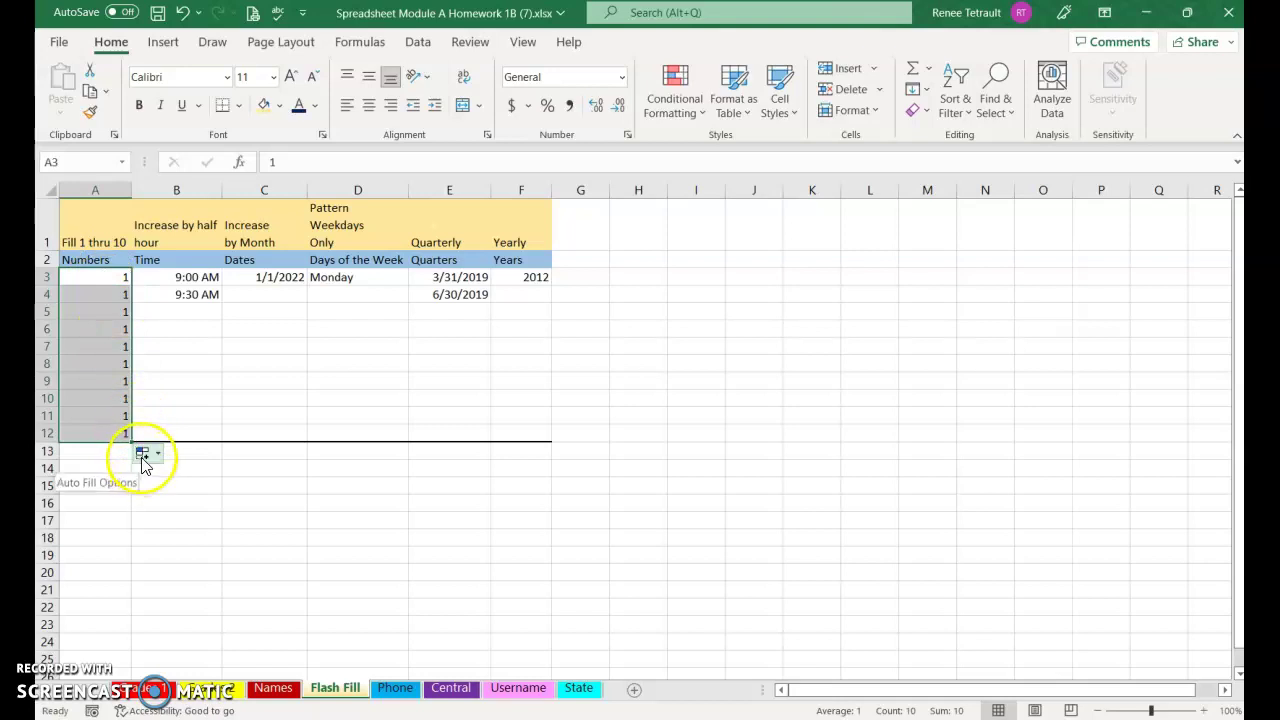
{"action": "left_click", "coordinate": [141, 457]}
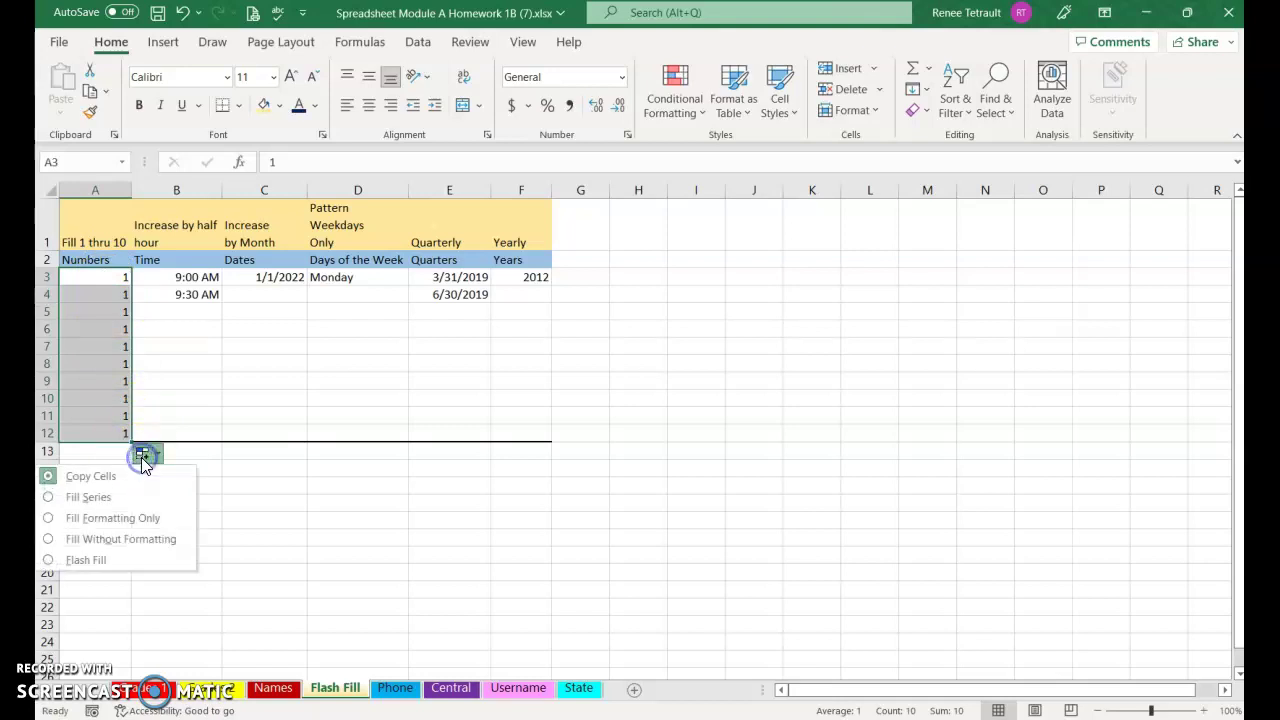
{"action": "left_click", "coordinate": [97, 503]}
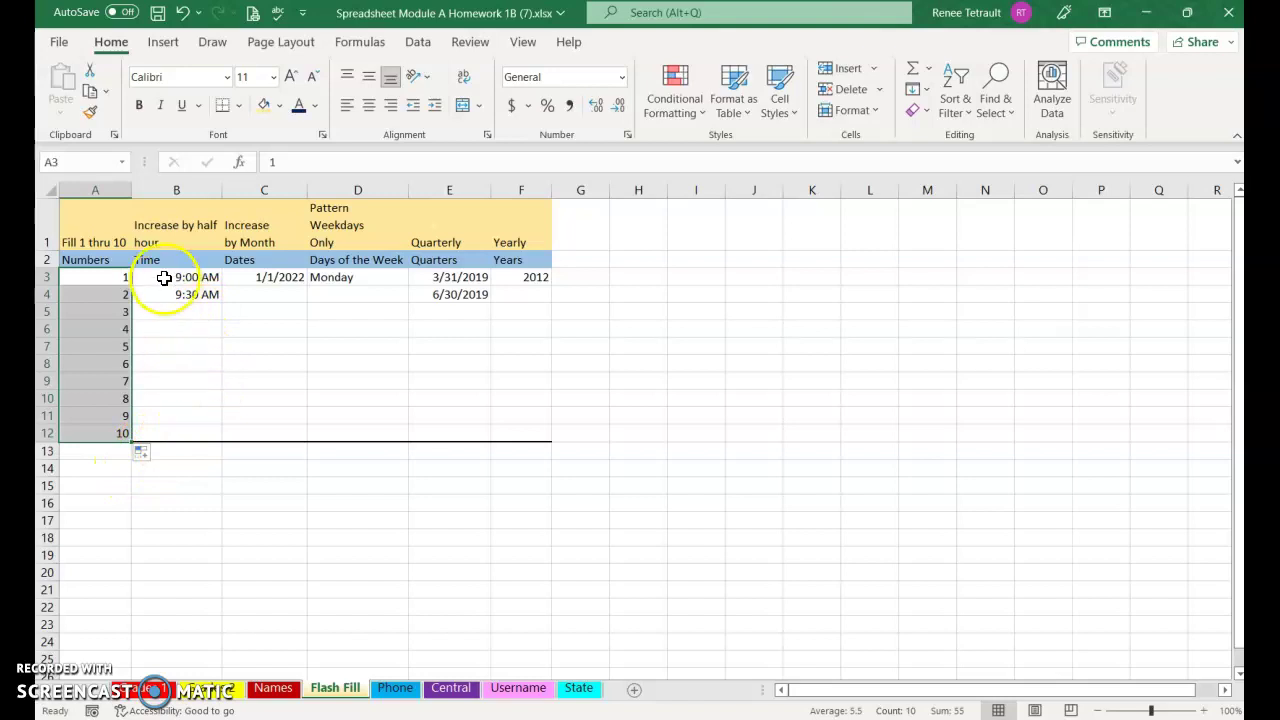
Step: Fill times 9:00 AM–1:30 PM in half-hour steps and monthly dates 1/1/2022–10/1/2022
{"action": "left_click_drag", "start_coordinate": [165, 276], "coordinate": [170, 294]}
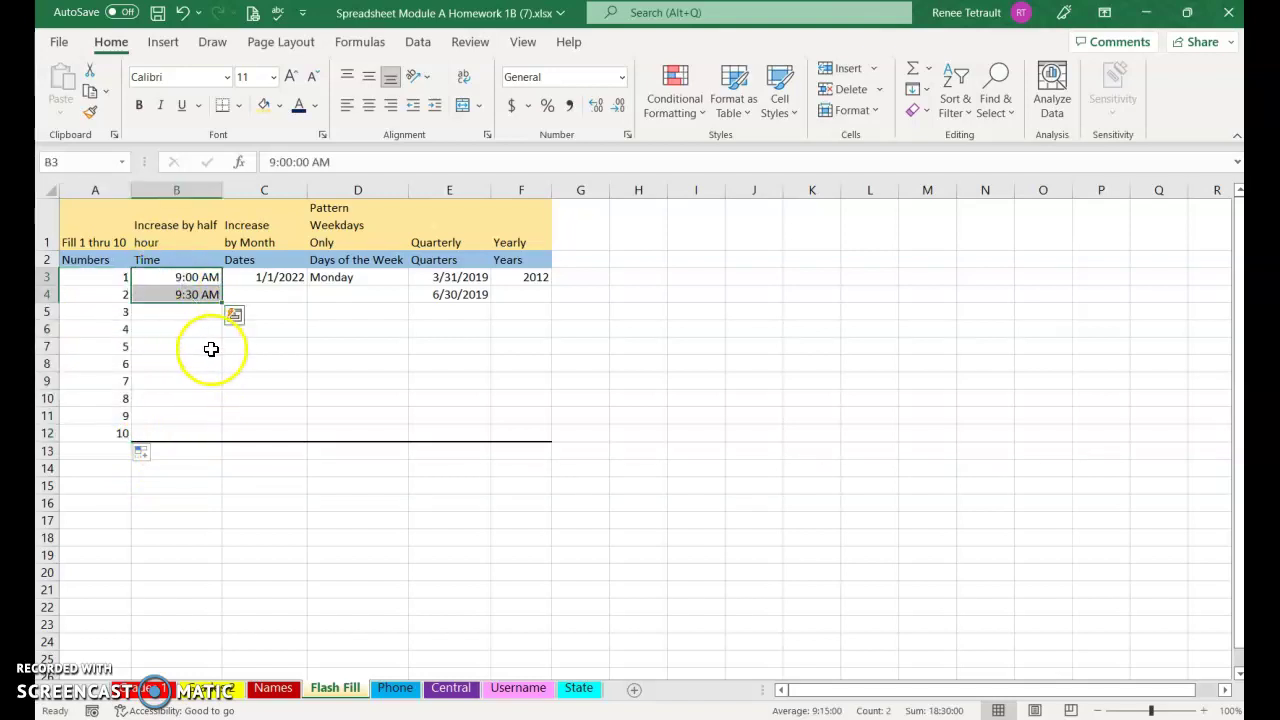
{"action": "left_click_drag", "start_coordinate": [226, 303], "coordinate": [220, 441]}
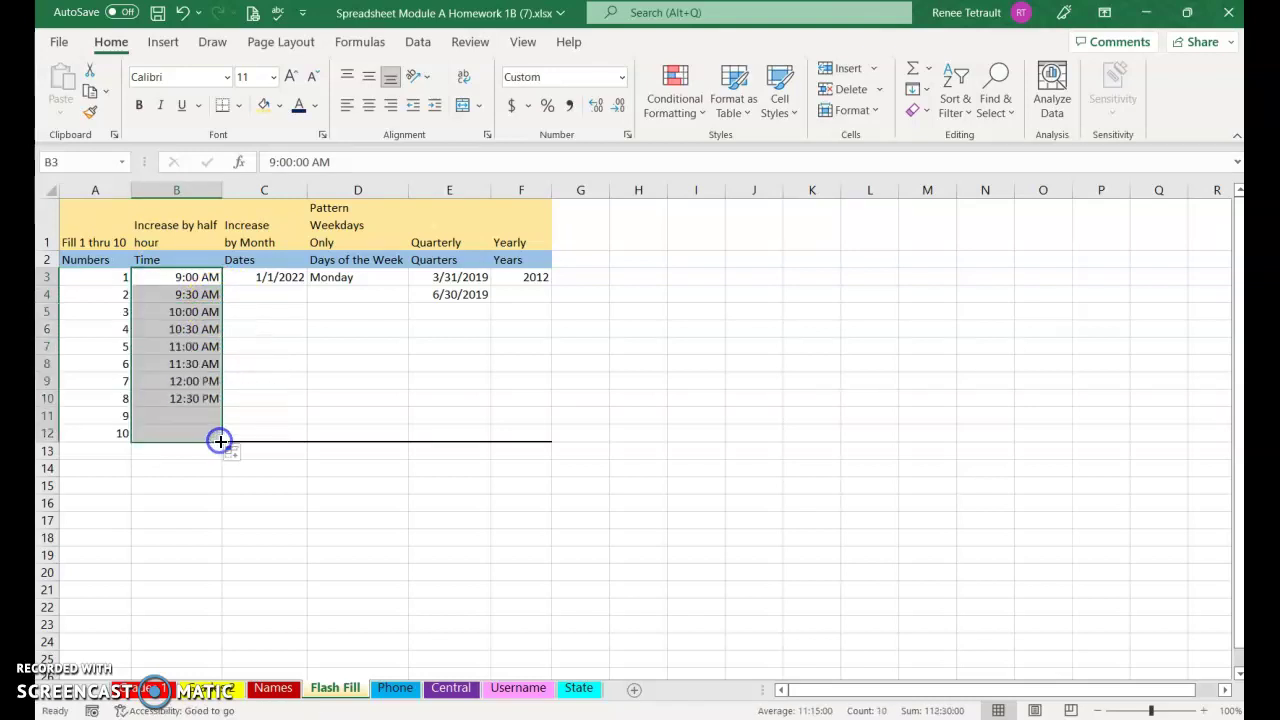
{"action": "left_click", "coordinate": [270, 279]}
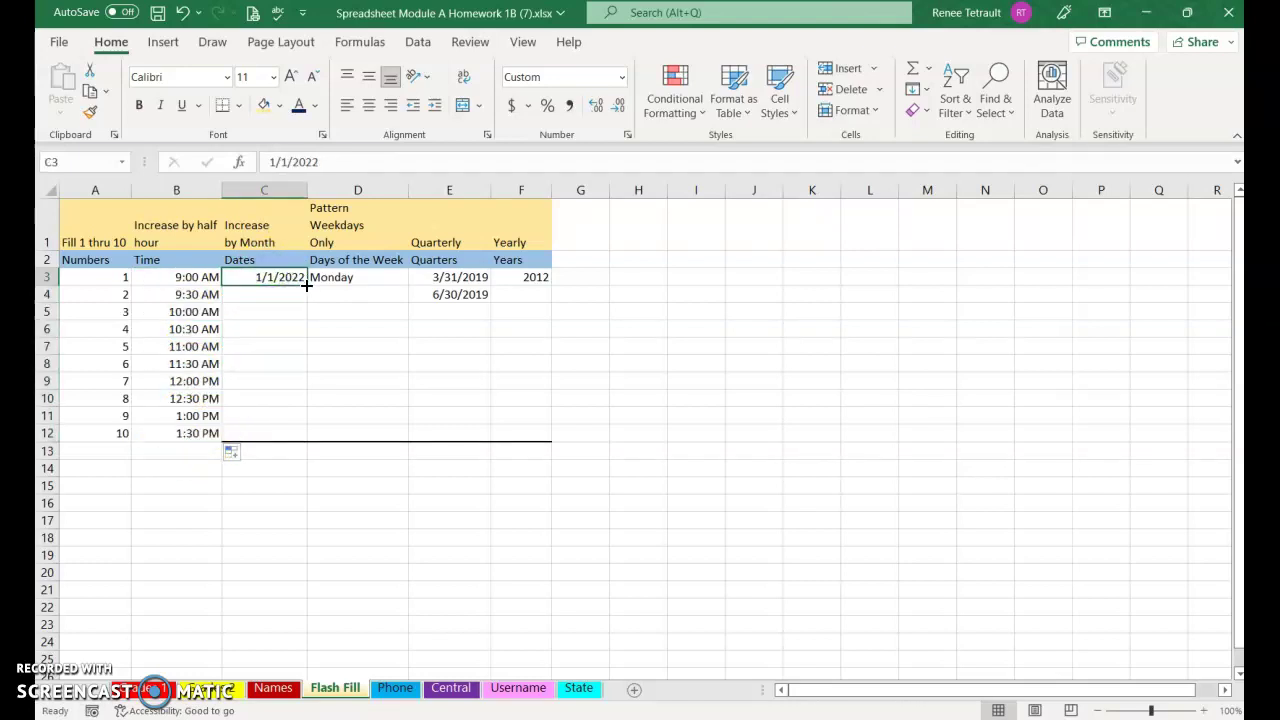
{"action": "left_click_drag", "start_coordinate": [306, 285], "coordinate": [302, 433]}
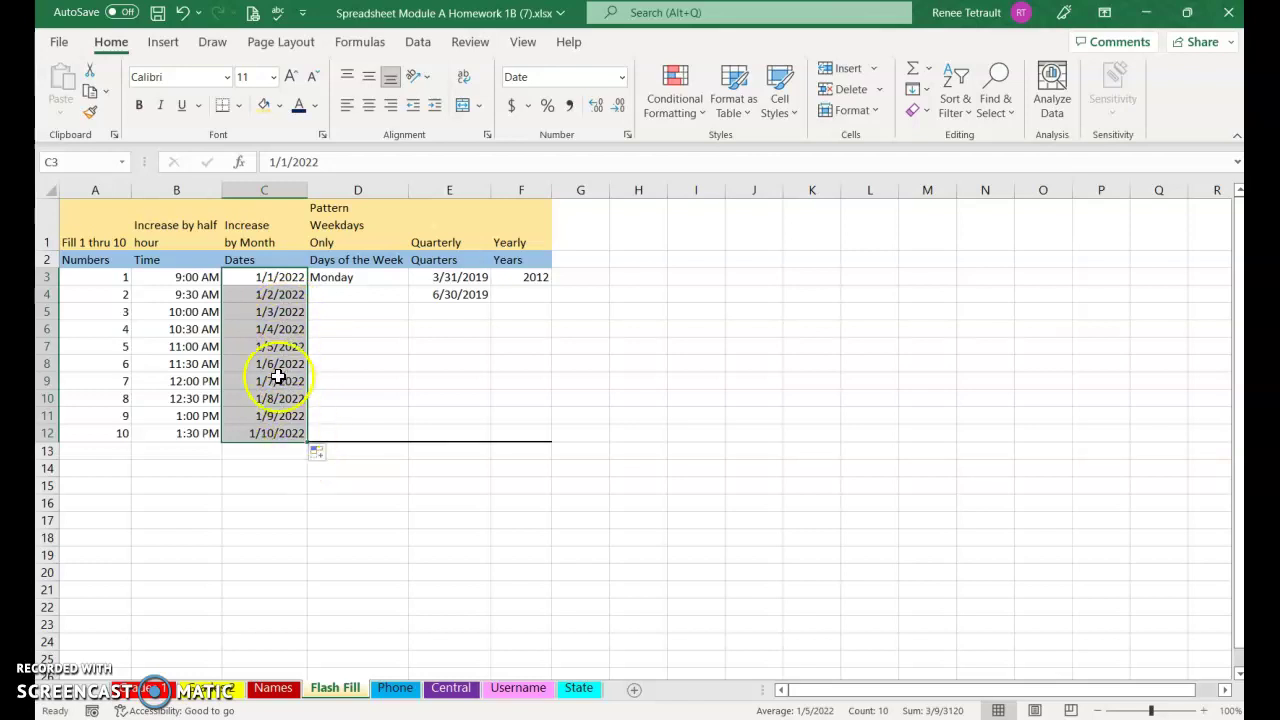
{"action": "left_click", "coordinate": [318, 455]}
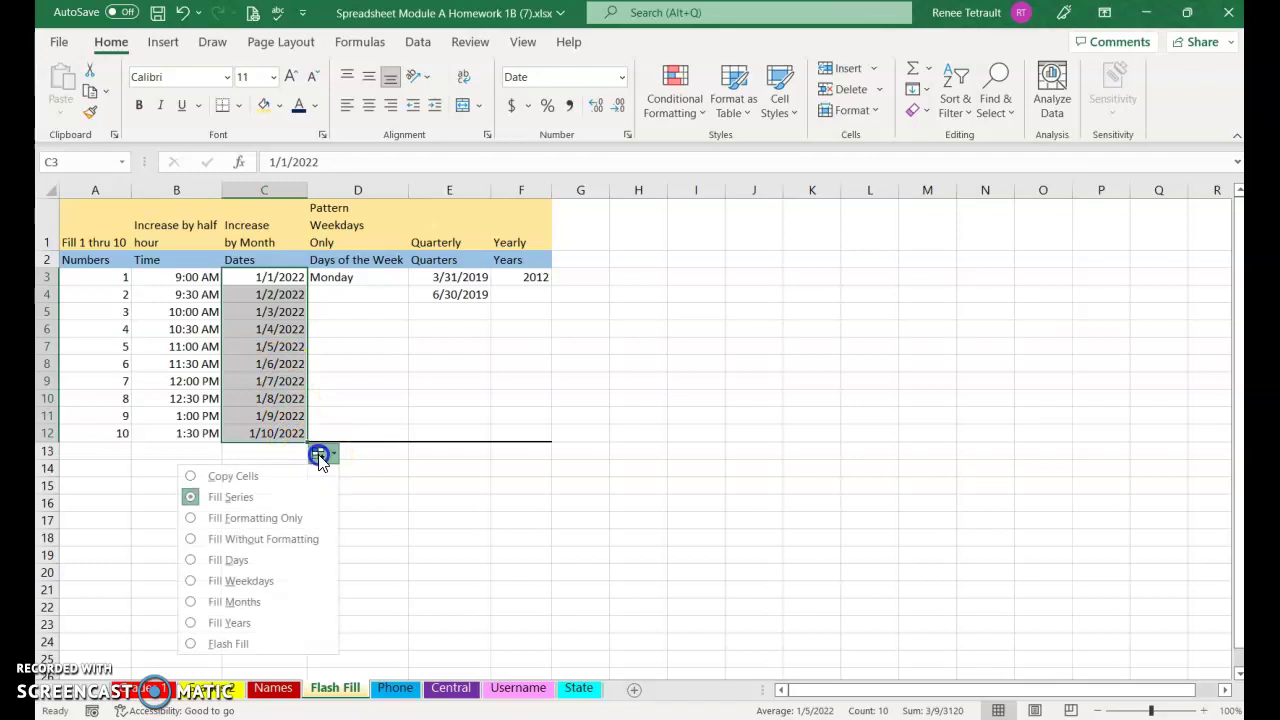
{"action": "left_click", "coordinate": [245, 603]}
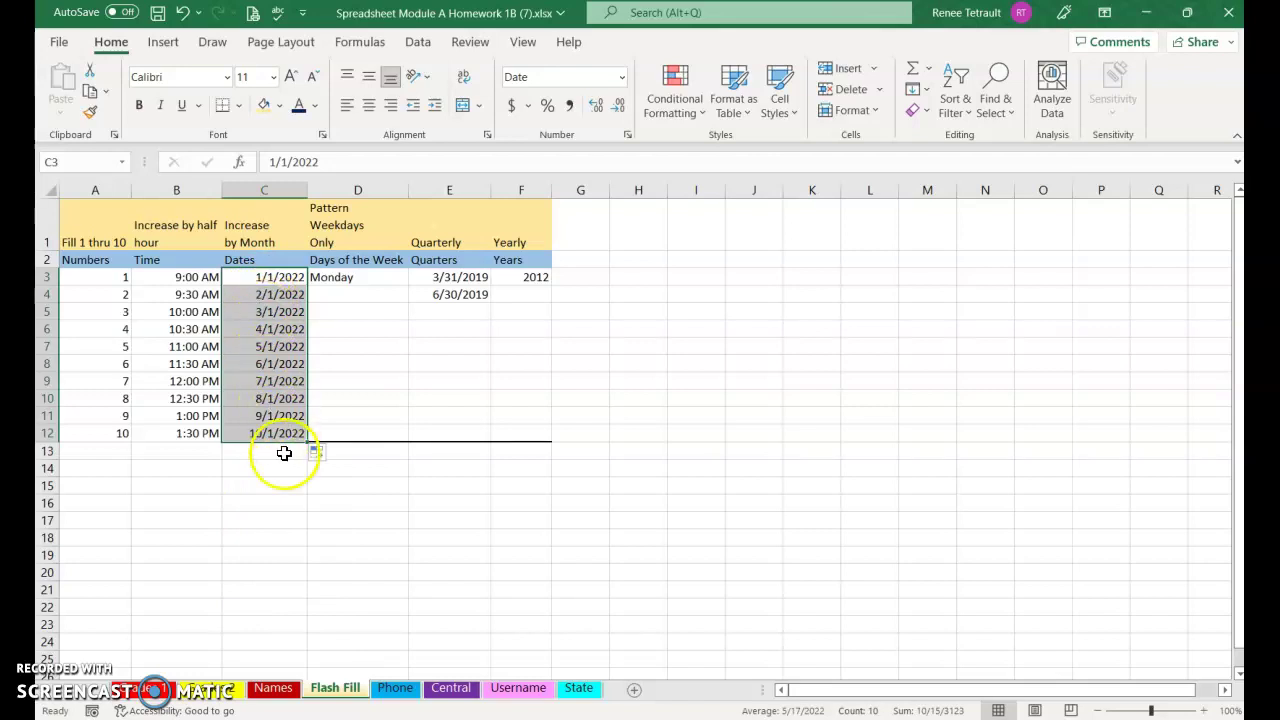
{"action": "left_click_drag", "start_coordinate": [366, 297], "coordinate": [399, 438]}
Step: Extend Monday down to D12 as weekdays only, Monday through Friday repeating
{"action": "left_click", "coordinate": [371, 278]}
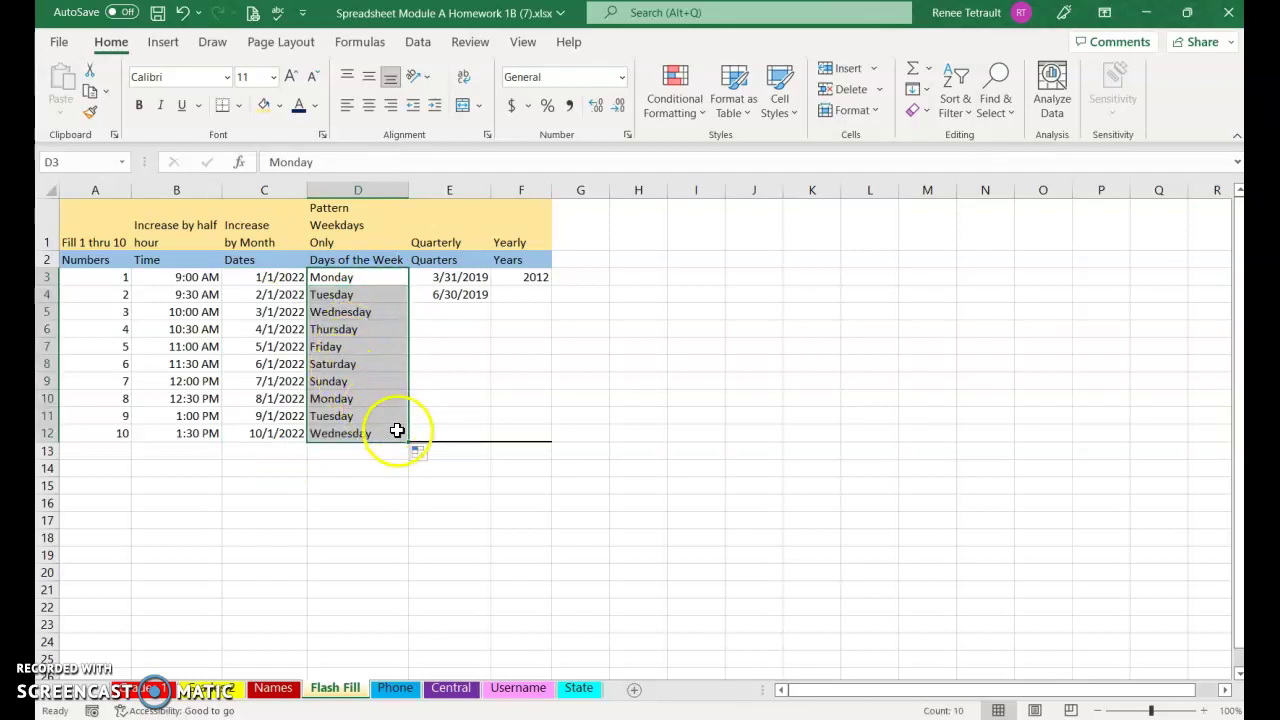
{"action": "left_click", "coordinate": [421, 458]}
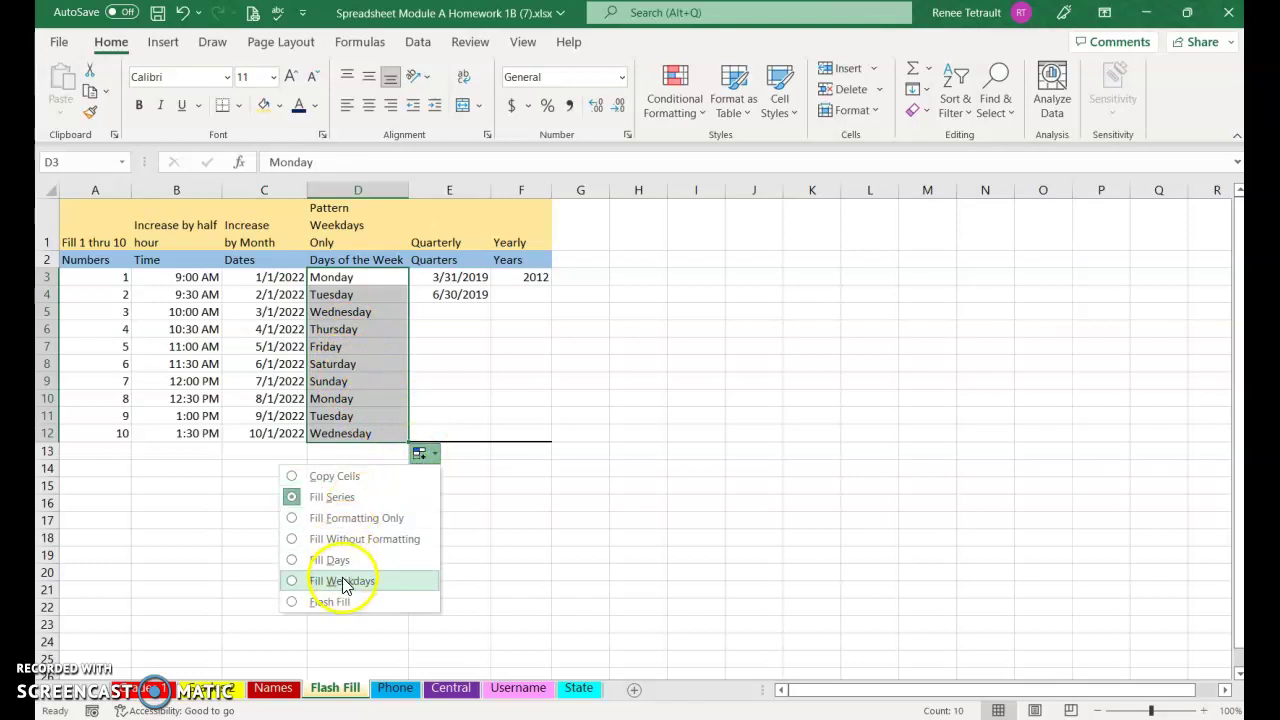
{"action": "left_click", "coordinate": [343, 582]}
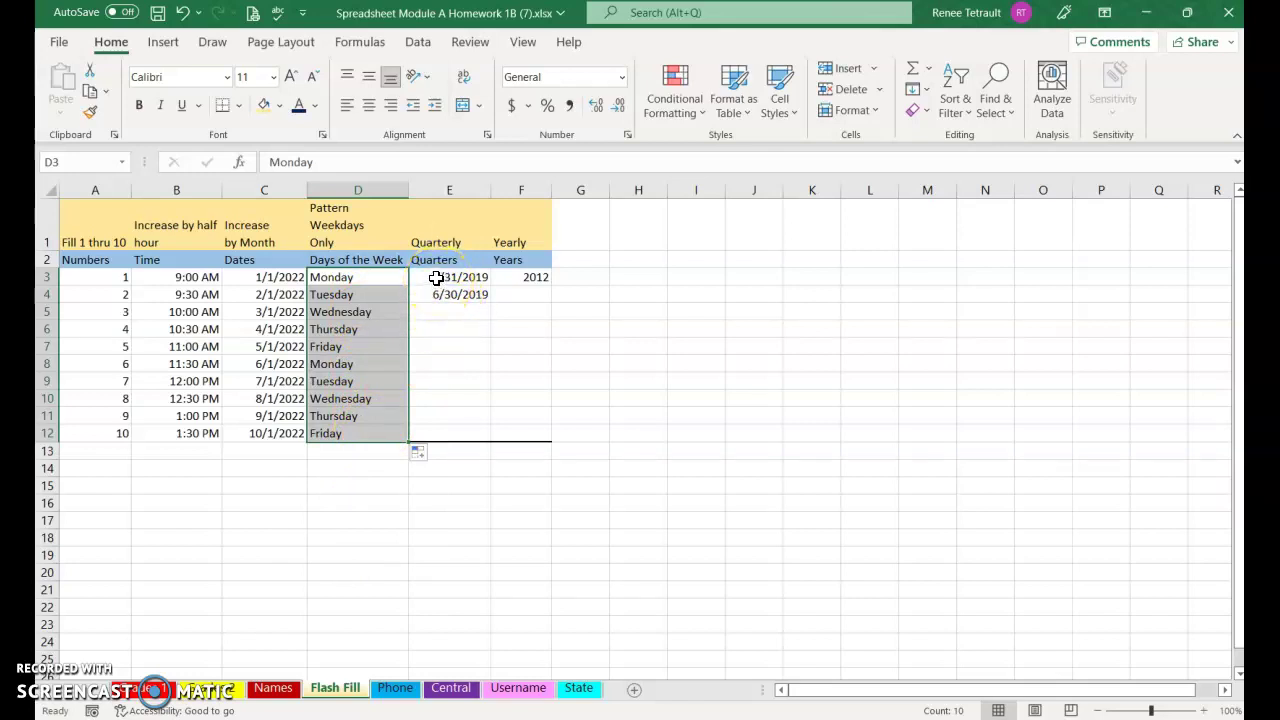
Step: Continue quarter-end dates to 6/30/2021 and fill years 2012–2021 as a series
{"action": "left_click_drag", "start_coordinate": [435, 278], "coordinate": [486, 438]}
{"action": "left_click", "coordinate": [538, 276]}
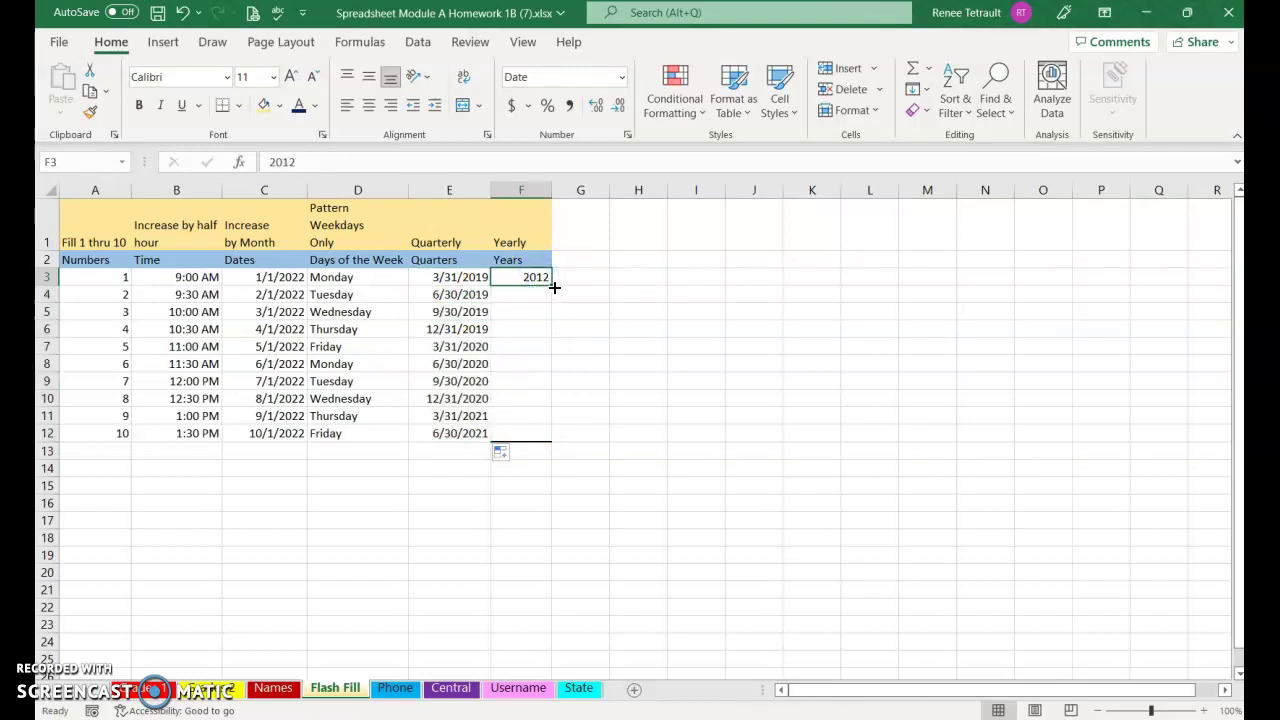
{"action": "left_click_drag", "start_coordinate": [554, 288], "coordinate": [550, 440]}
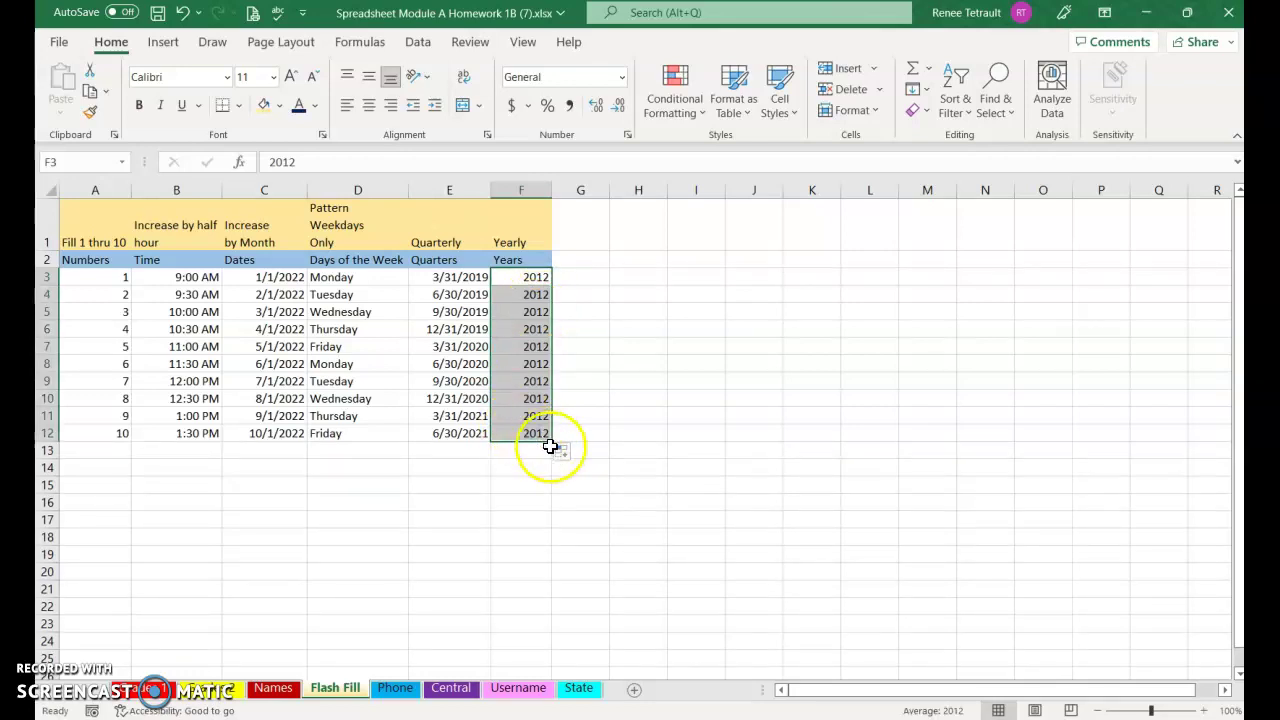
{"action": "left_click", "coordinate": [566, 458]}
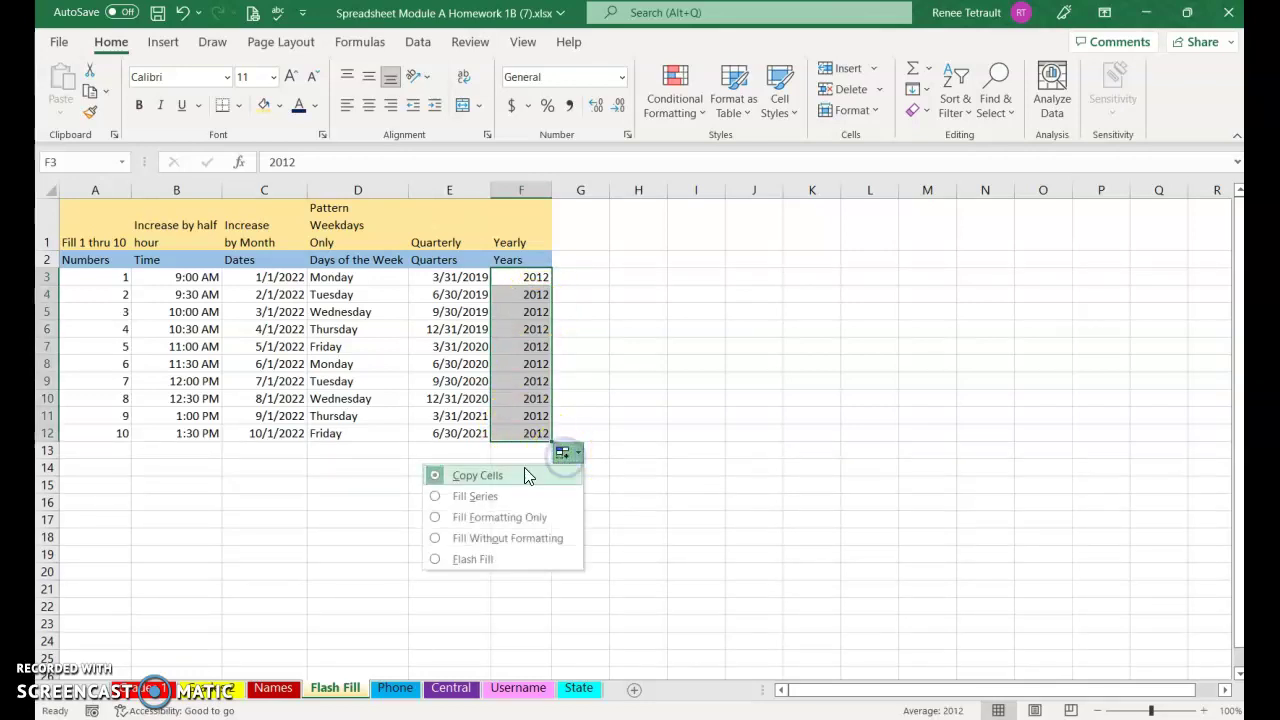
{"action": "left_click", "coordinate": [462, 498]}
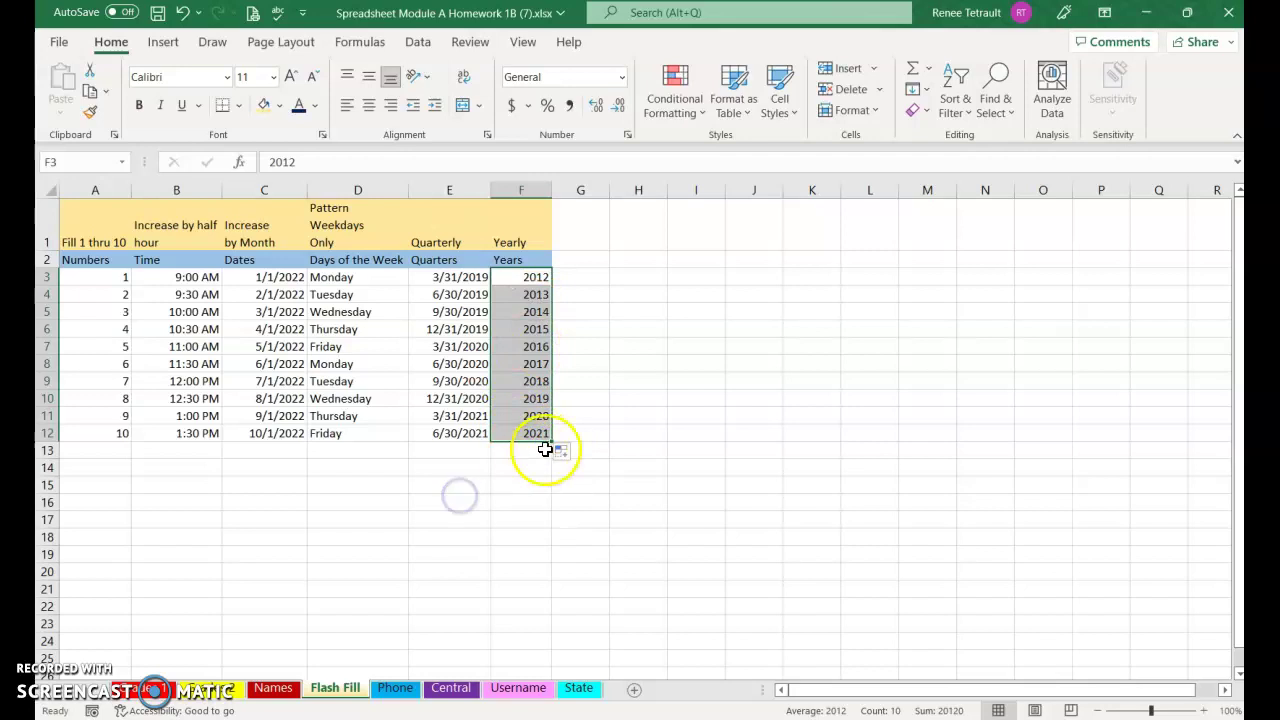
{"action": "left_click", "coordinate": [395, 688]}
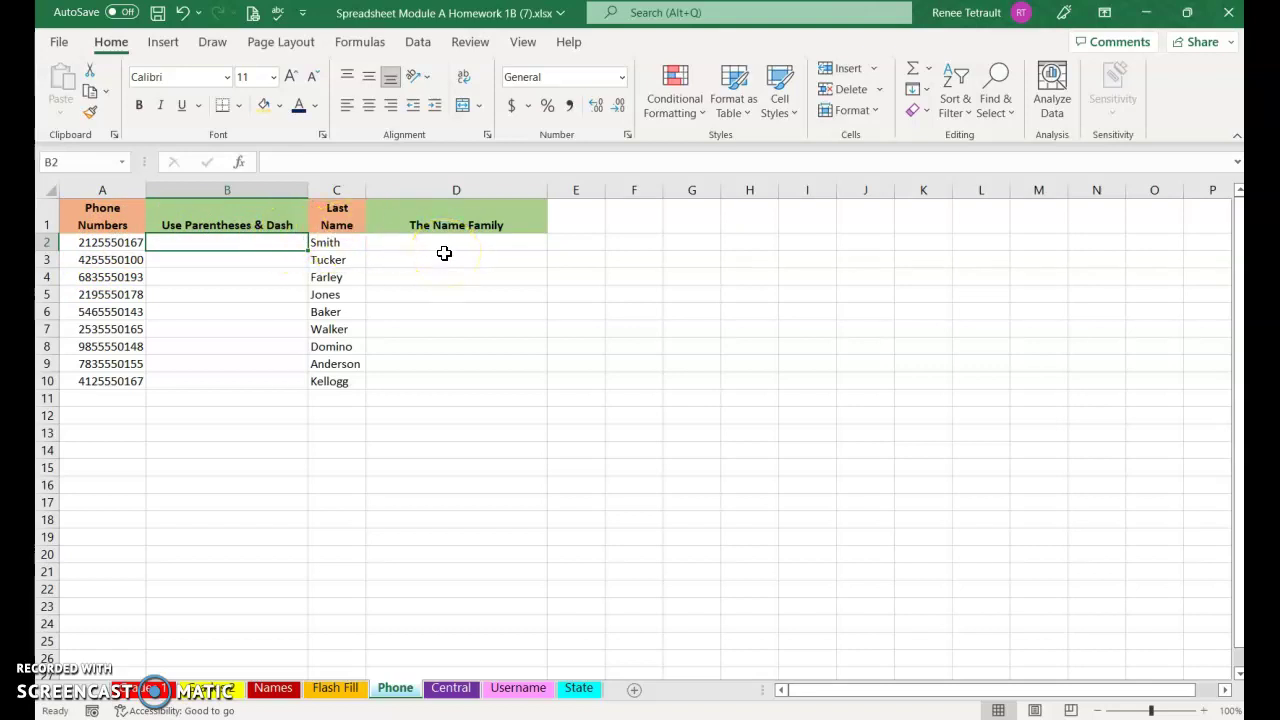
{"action": "type", "text": "(212) 555"}
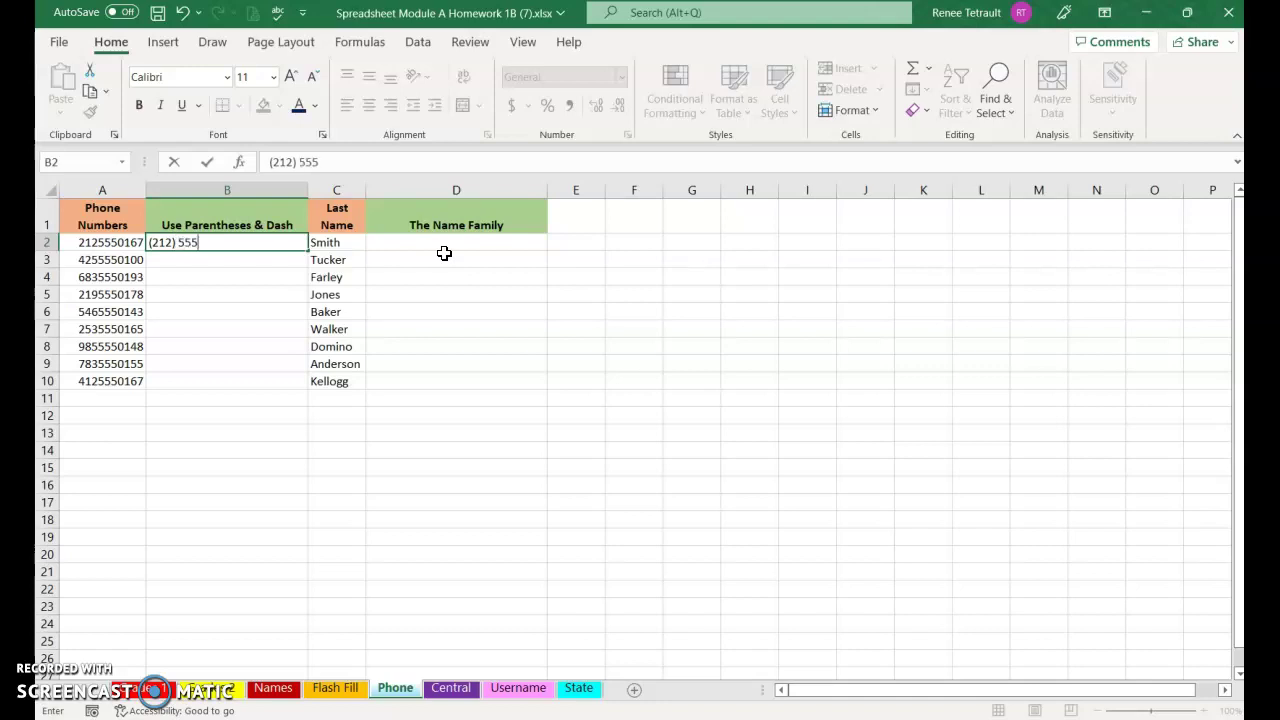
{"action": "type", "text": "-0167"}
{"action": "key", "text": "Return"}
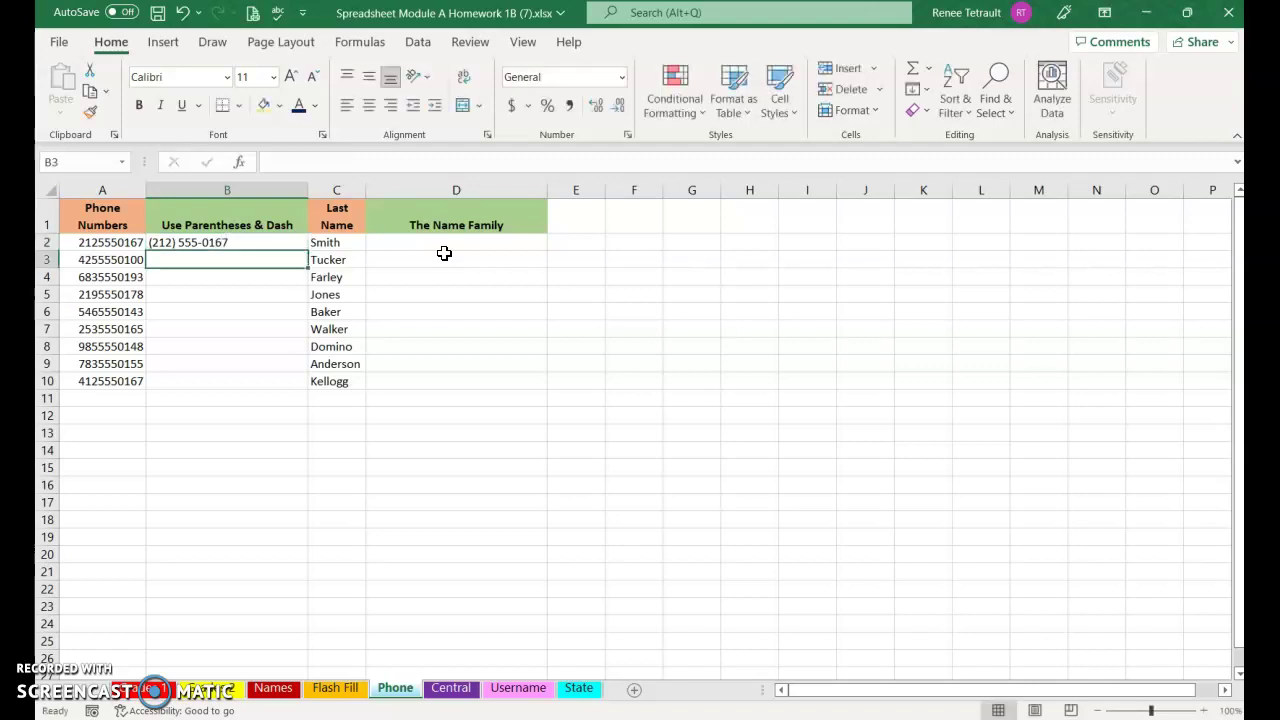
{"action": "type", "text": "(425) 555-0100"}
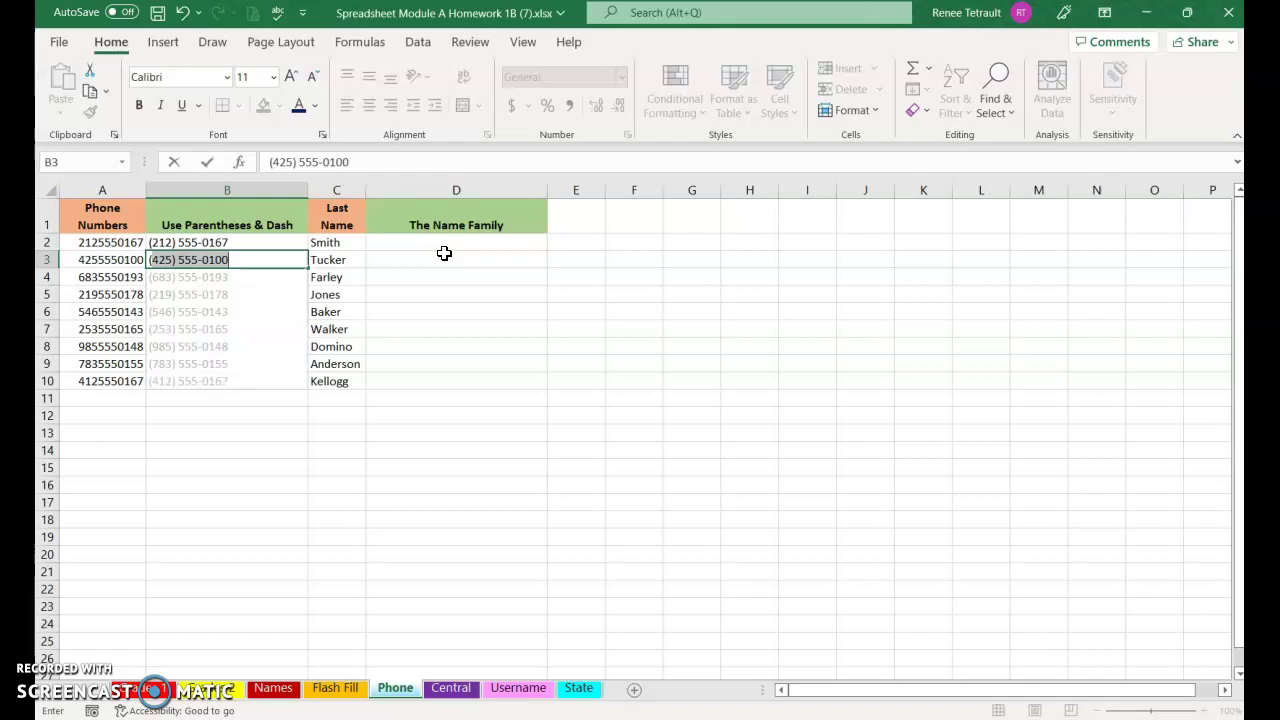
{"action": "key", "text": "Return"}
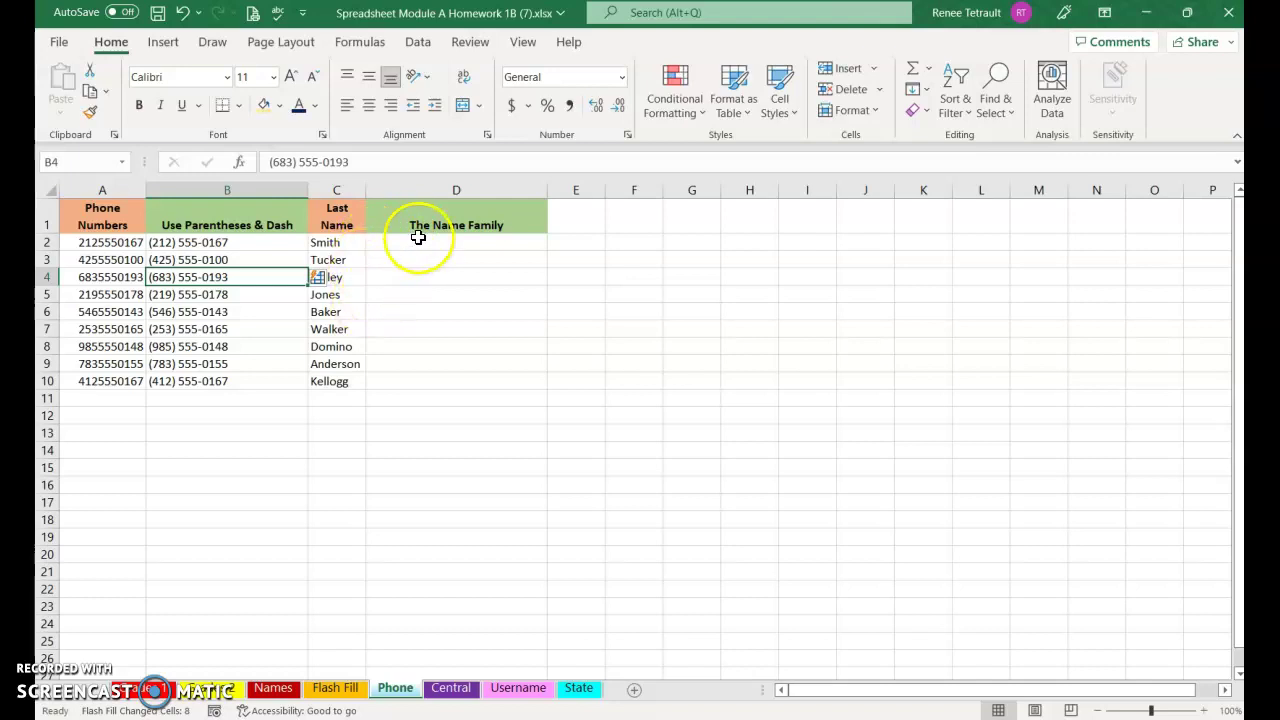
{"action": "left_click", "coordinate": [420, 240]}
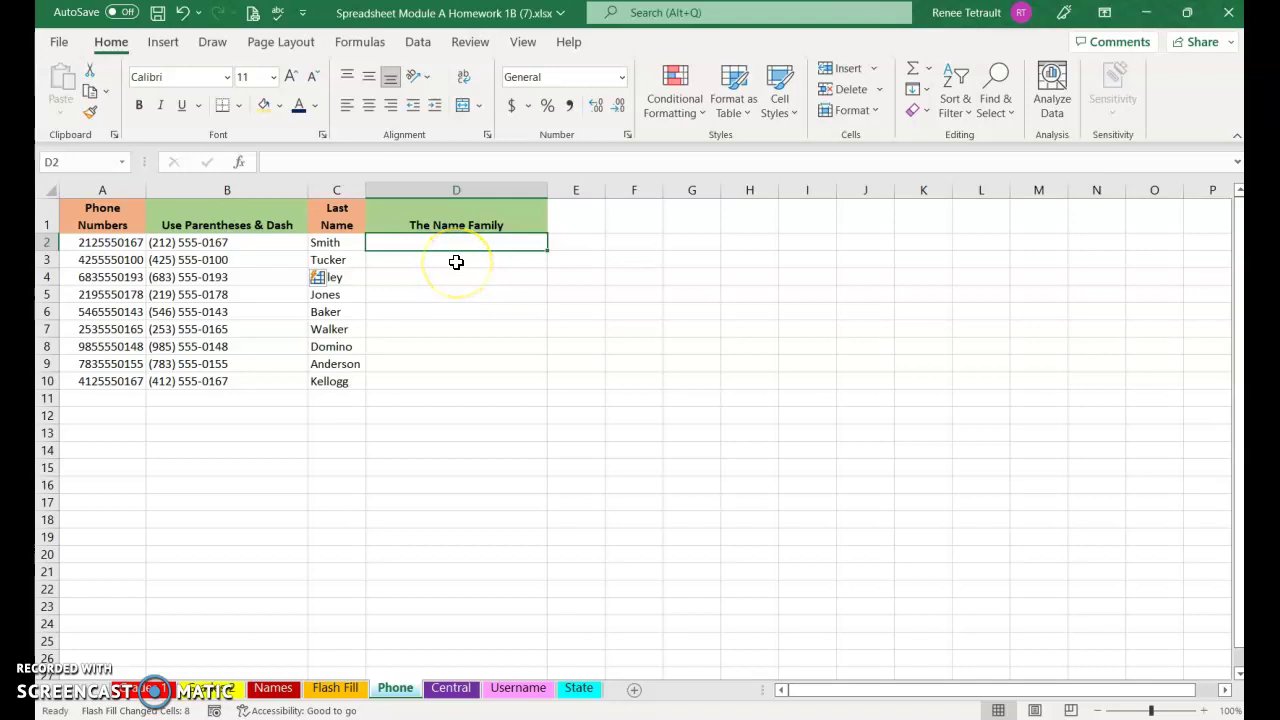
Step: Enter The Smith Family and the Tucker entry so Flash Fill completes column D
{"action": "type", "text": "The Smit"}
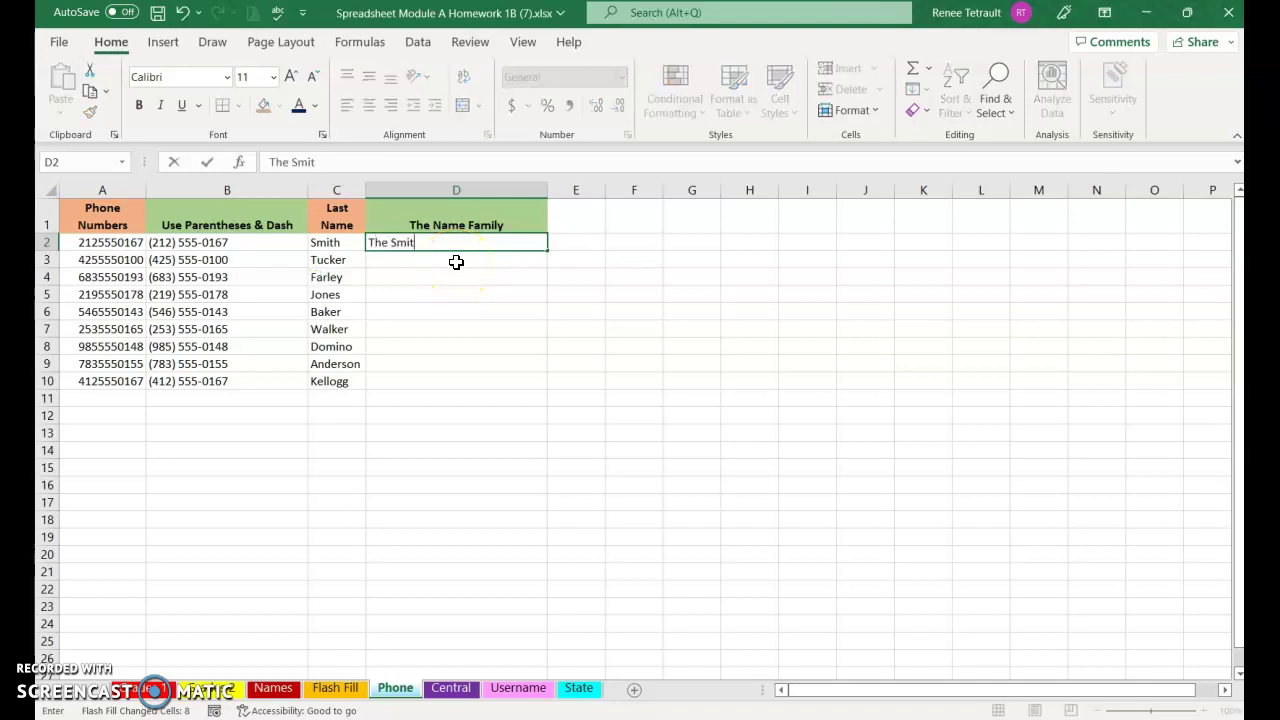
{"action": "type", "text": "h Family"}
{"action": "key", "text": "Return"}
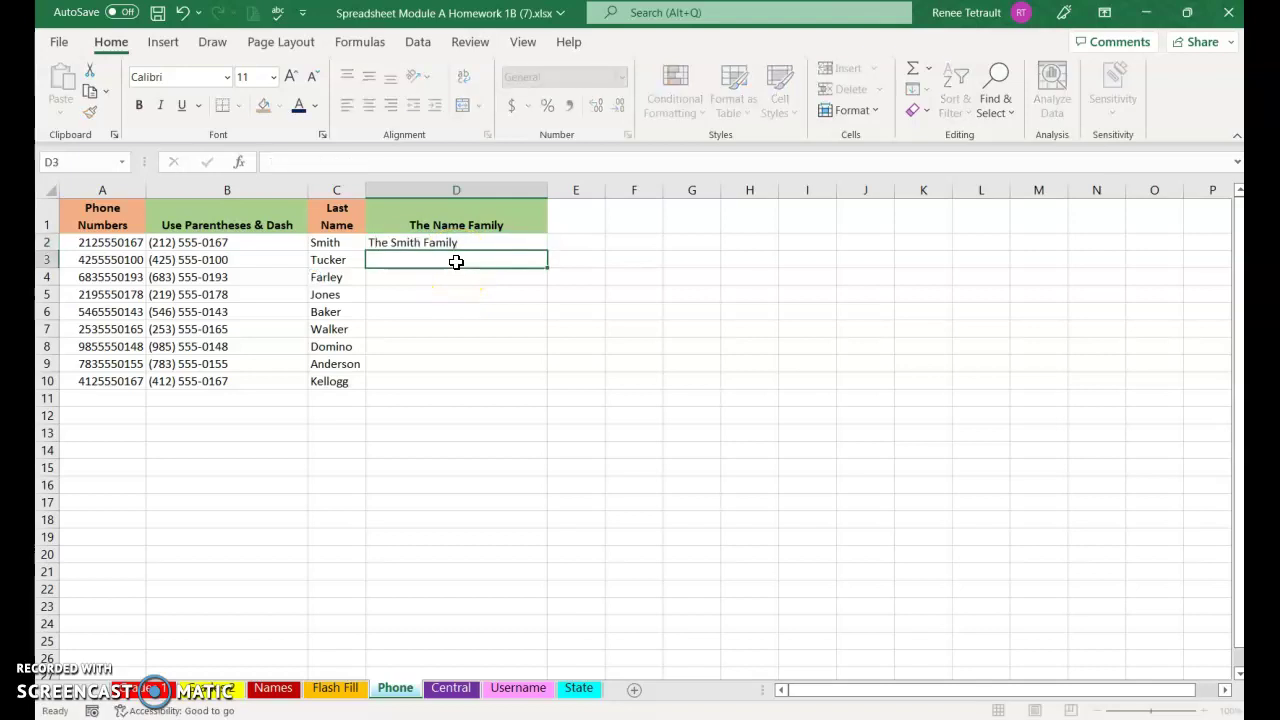
{"action": "type", "text": "T"}
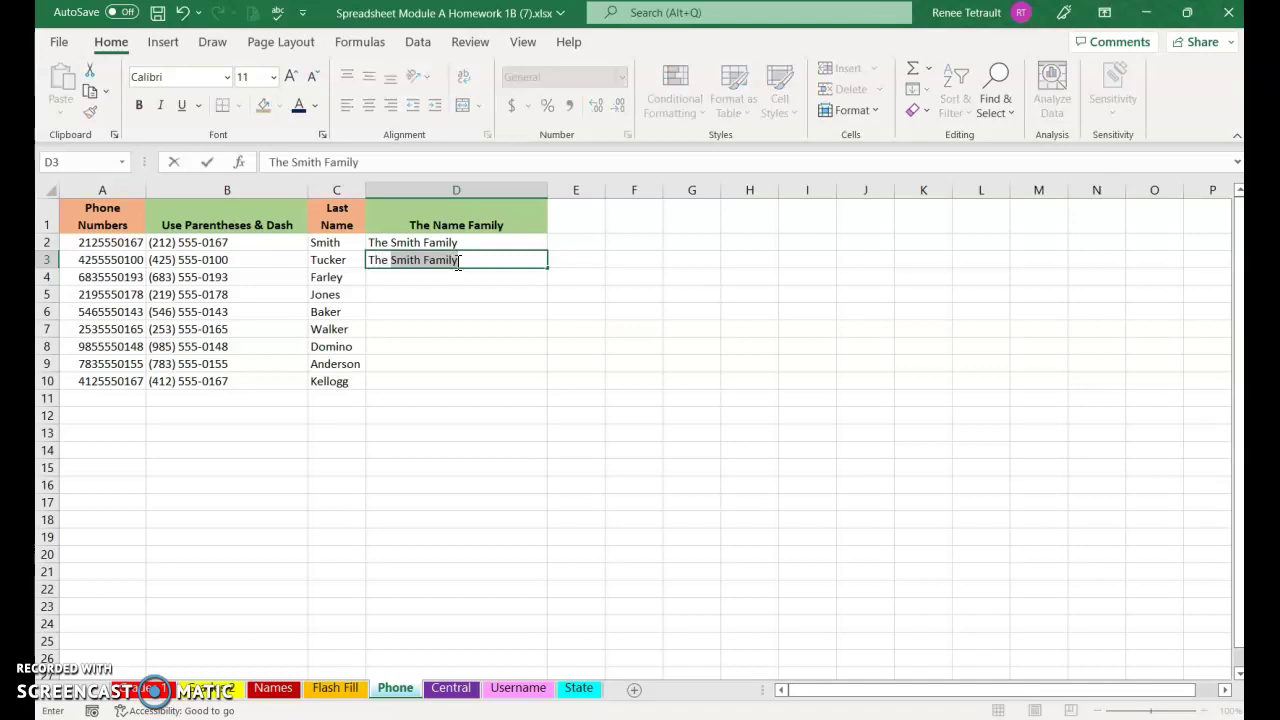
{"action": "type", "text": "he T"}
{"action": "key", "text": "Return"}
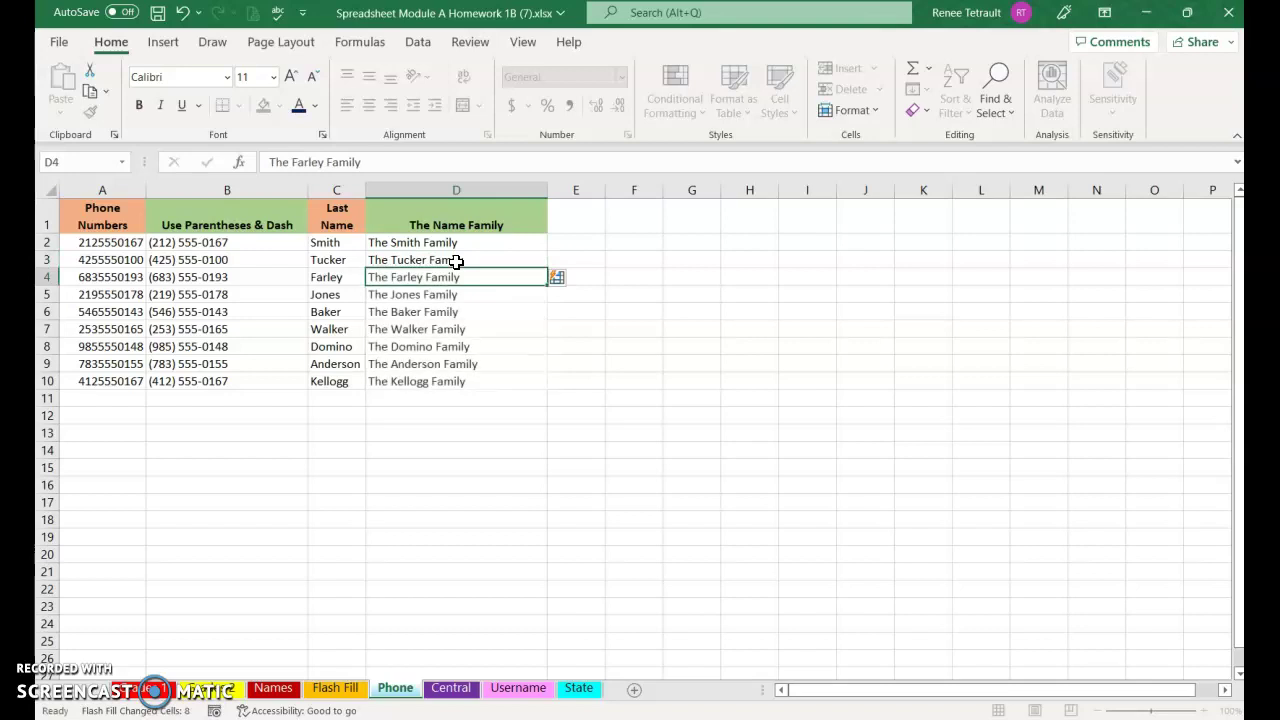
{"action": "left_click", "coordinate": [397, 281]}
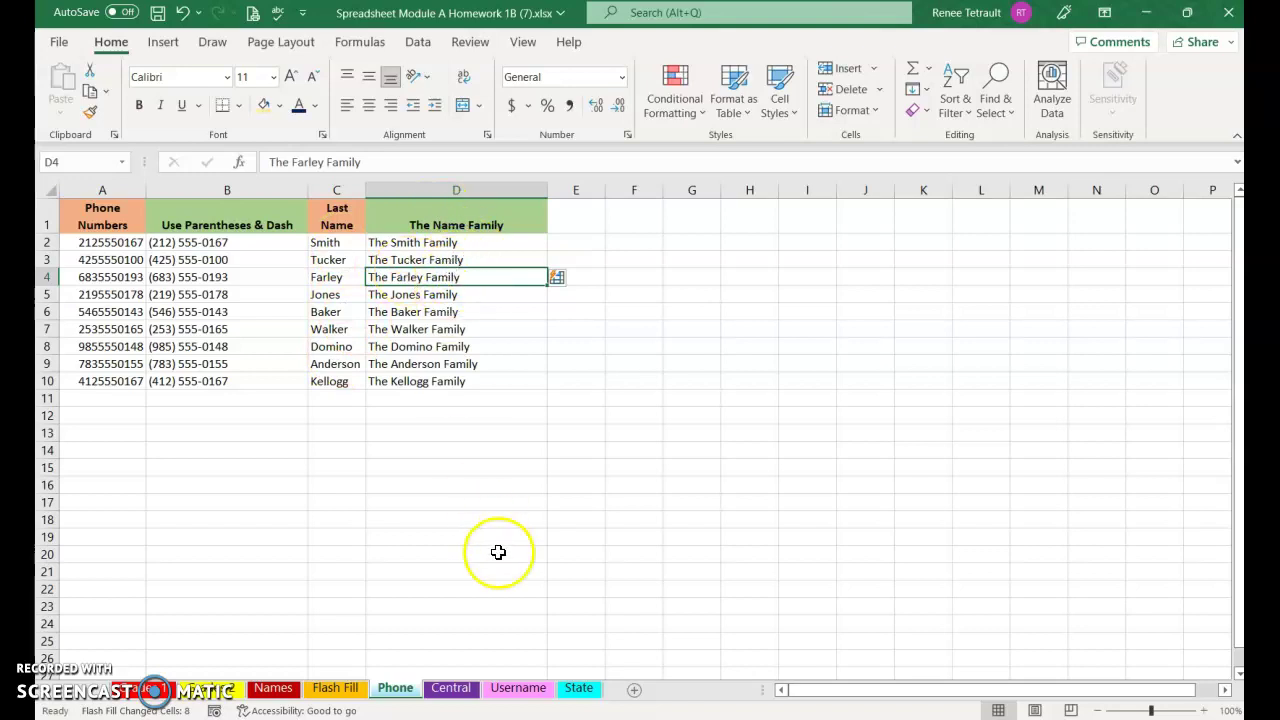
Step: On the Central sheet, enter 4645 and 9234 in B2:B3 and accept Flash Fill for the Central # column
{"action": "left_click", "coordinate": [450, 688]}
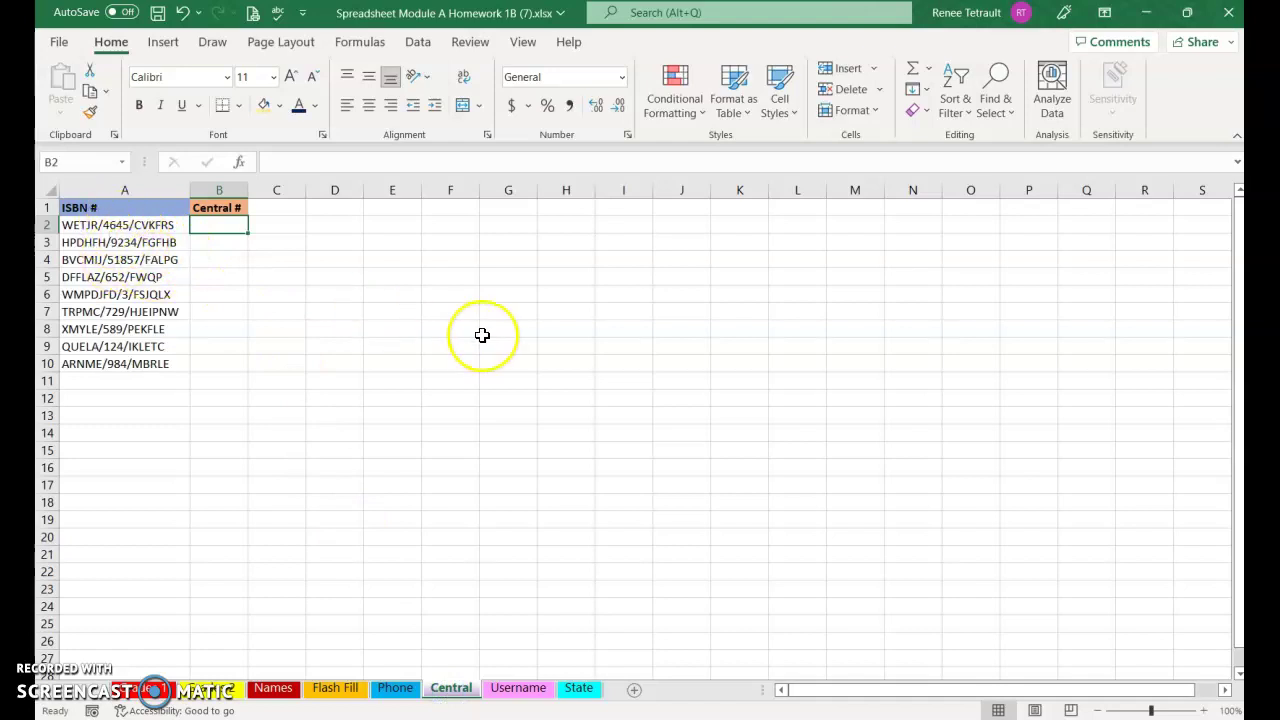
{"action": "type", "text": "4645"}
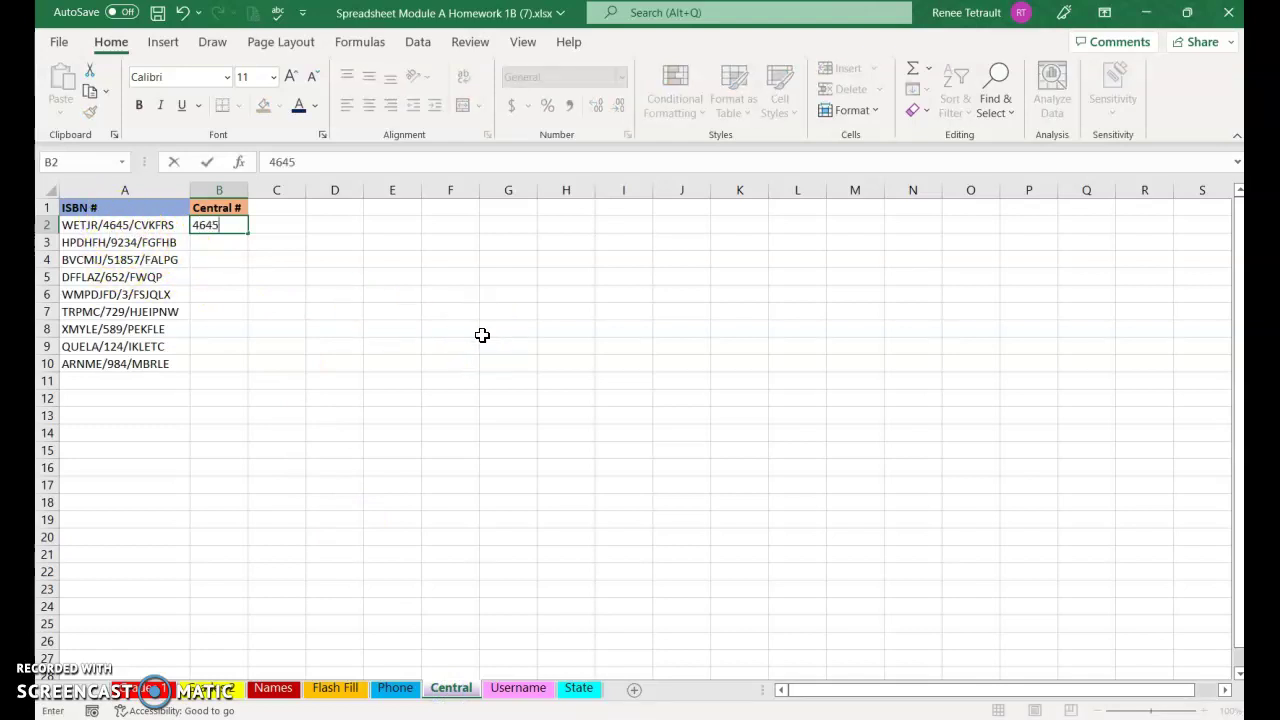
{"action": "key", "text": "Return"}
{"action": "type", "text": "9234"}
{"action": "key", "text": "Return"}
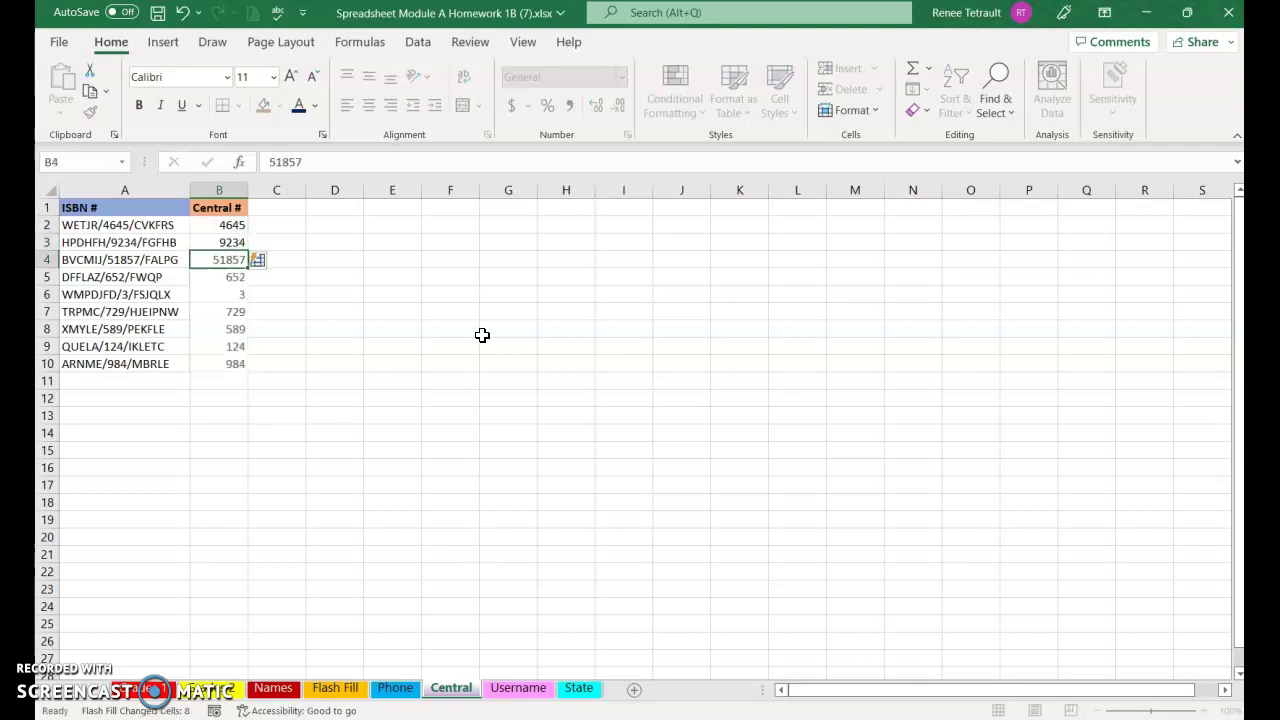
Step: On the Username sheet, enter the first two email name parts in B2:B3 and accept Flash Fill for the rest
{"action": "left_click", "coordinate": [541, 692]}
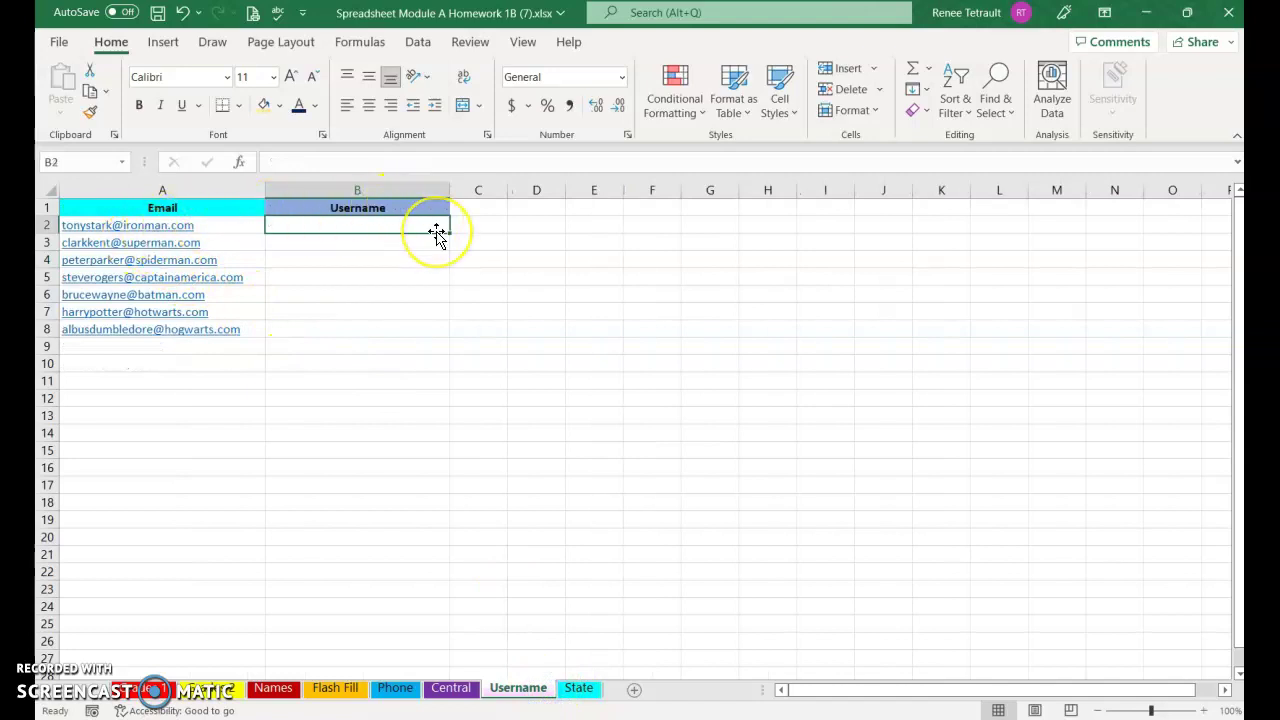
{"action": "type", "text": "tony"}
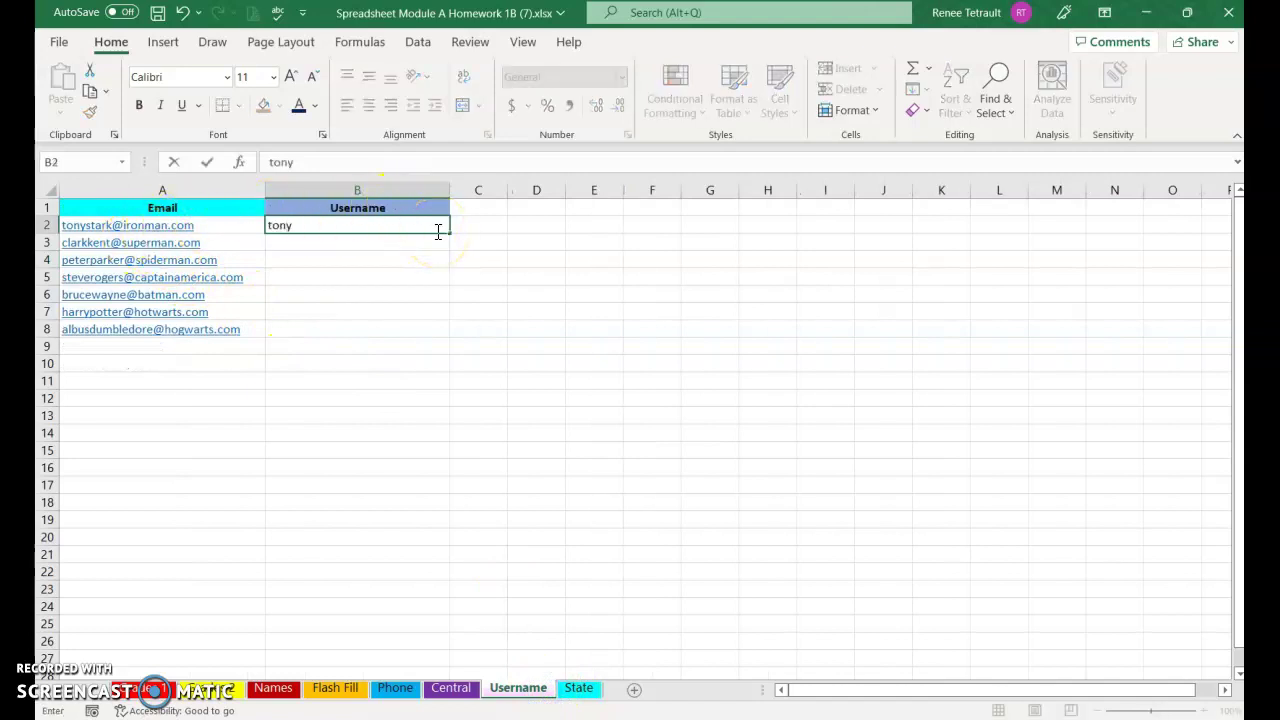
{"action": "type", "text": "stark"}
{"action": "key", "text": "Return"}
{"action": "type", "text": "clarkkent"}
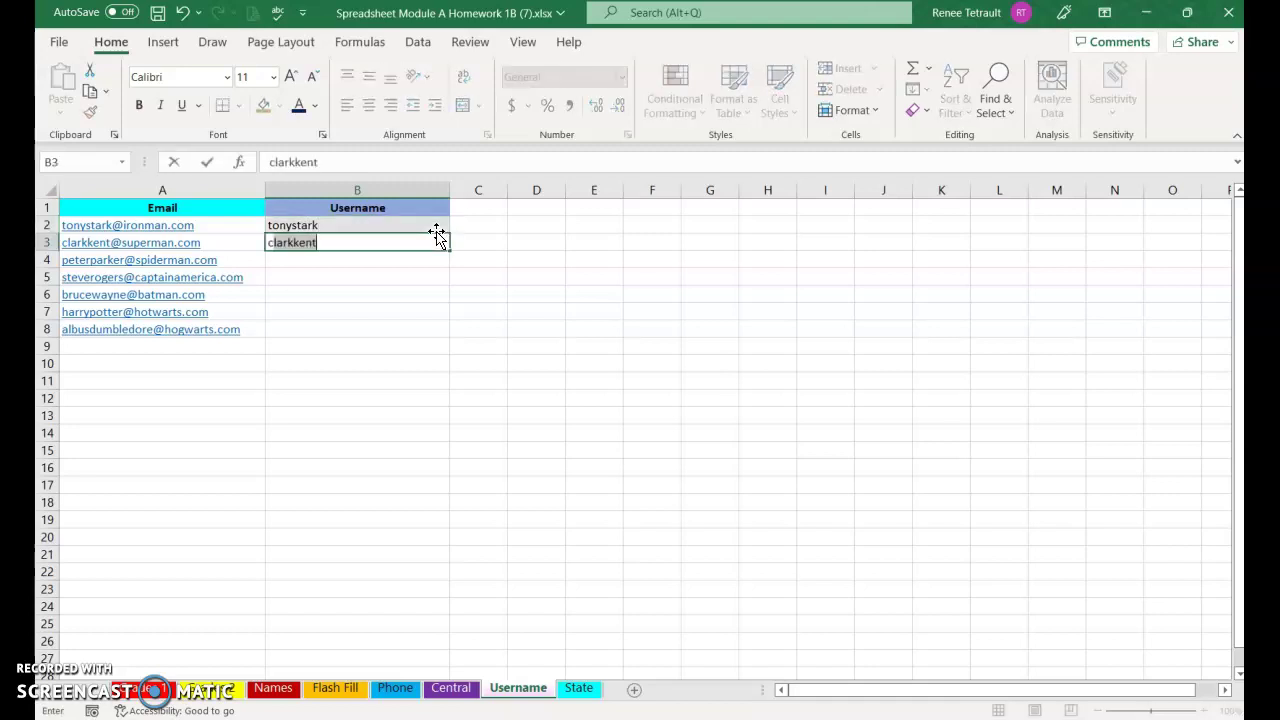
{"action": "key", "text": "Return"}
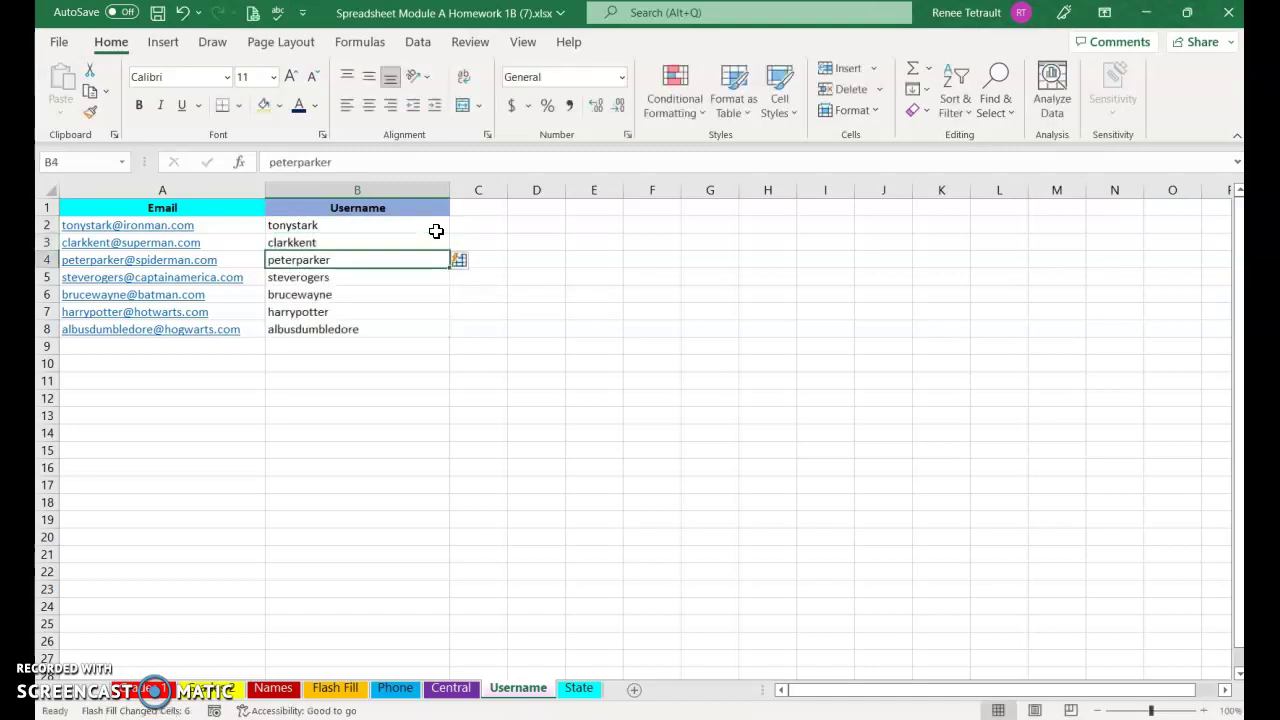
Step: On the State sheet, clear the sample Bloomfield row's city, state and ZIP cells (B7:D7)
{"action": "left_click", "coordinate": [578, 689]}
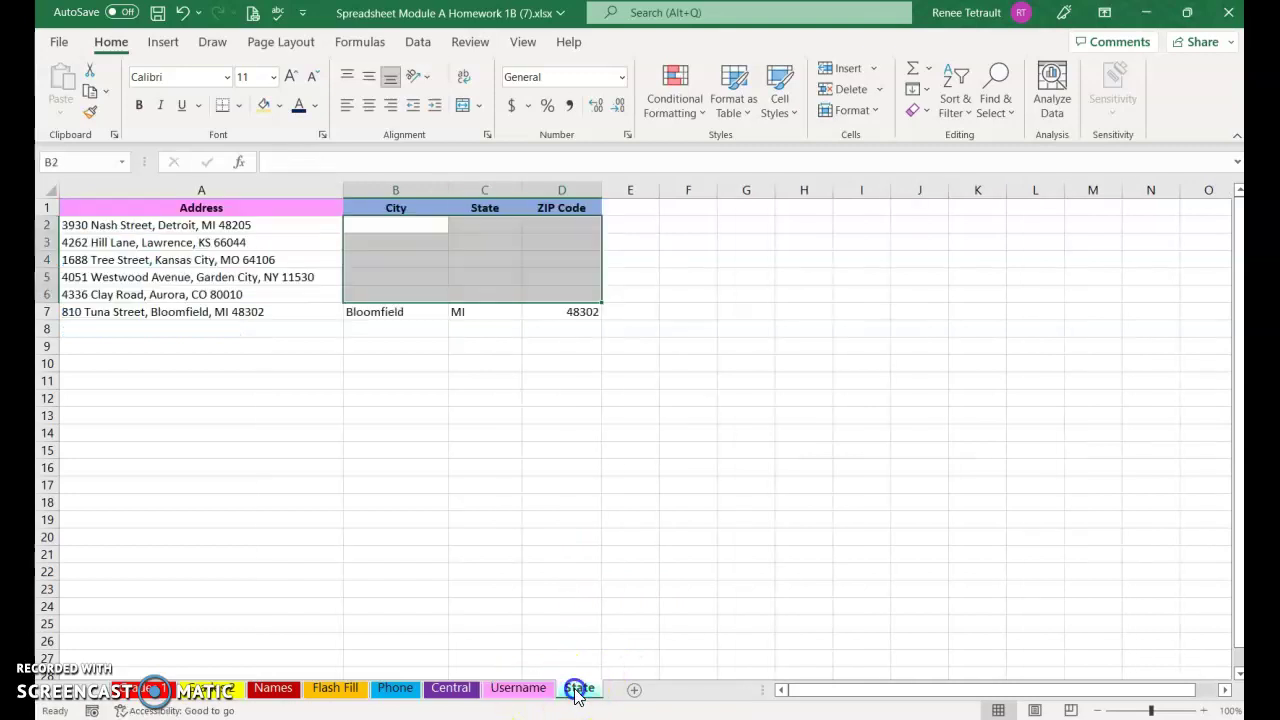
{"action": "left_click", "coordinate": [392, 314]}
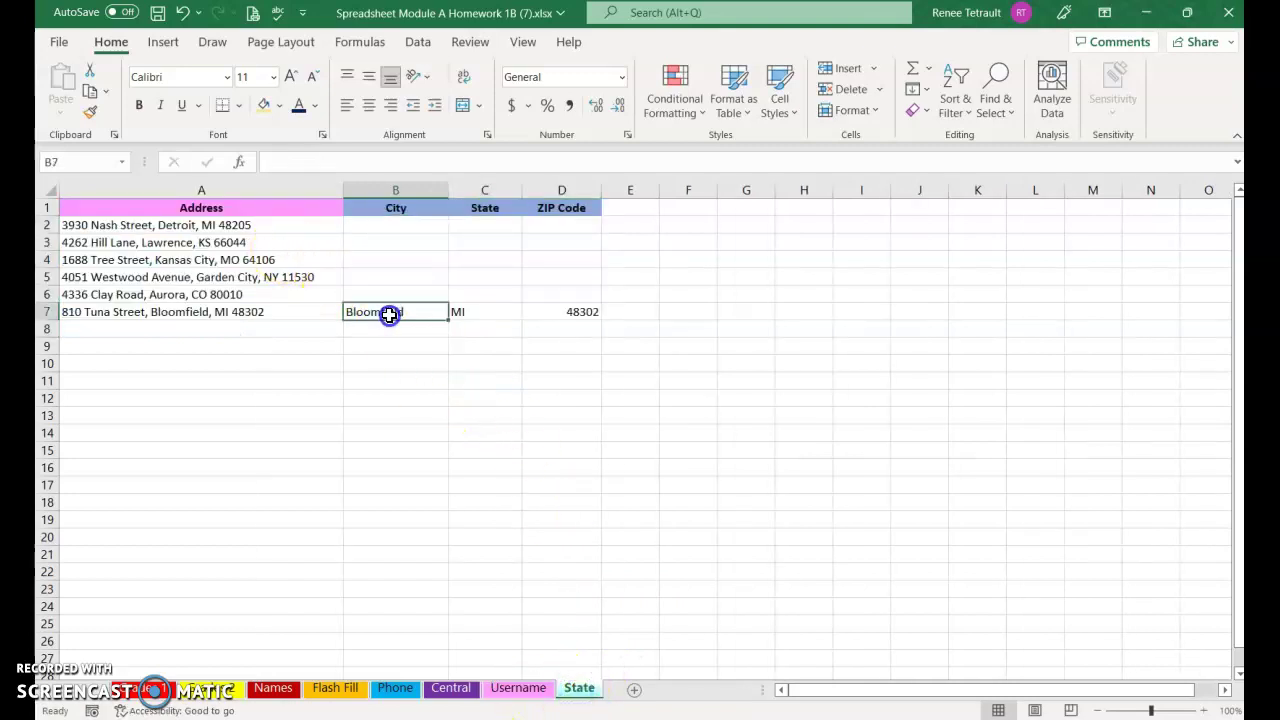
{"action": "left_click_drag", "start_coordinate": [393, 314], "coordinate": [551, 314]}
{"action": "key", "text": "Delete"}
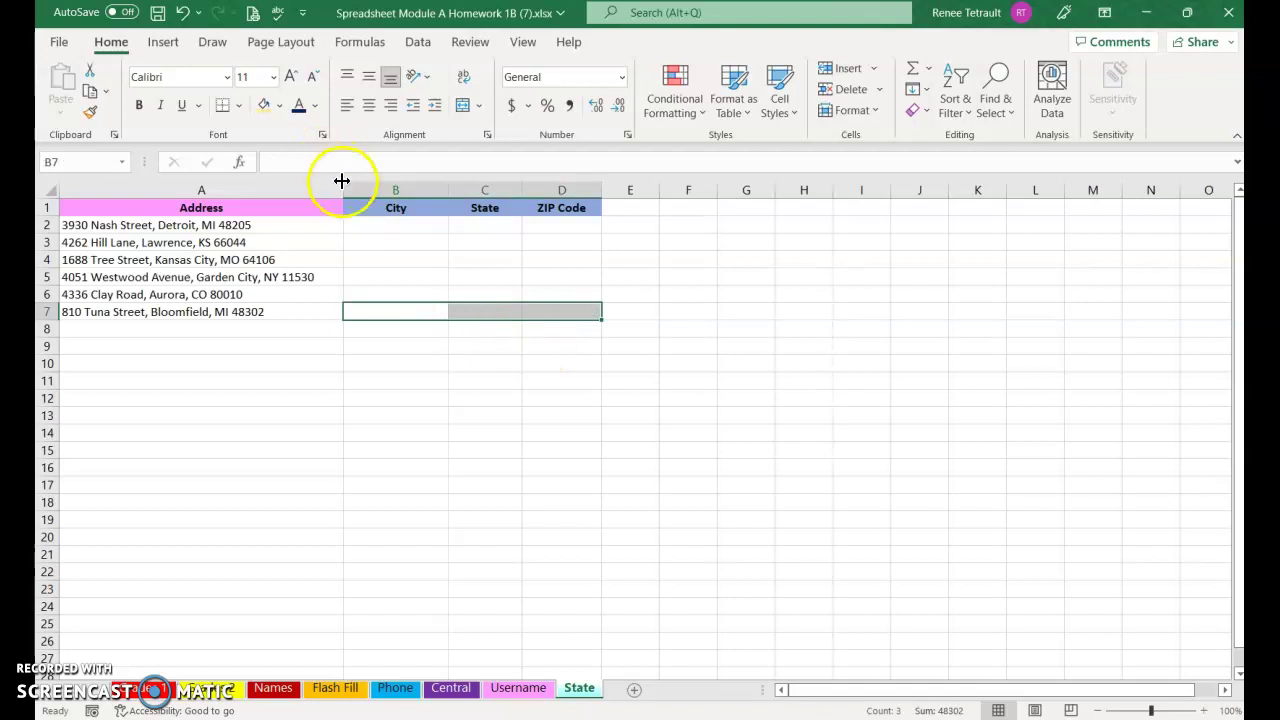
Step: Flash Fill the City column from the examples Detroit and Lawrence
{"action": "left_click", "coordinate": [390, 227]}
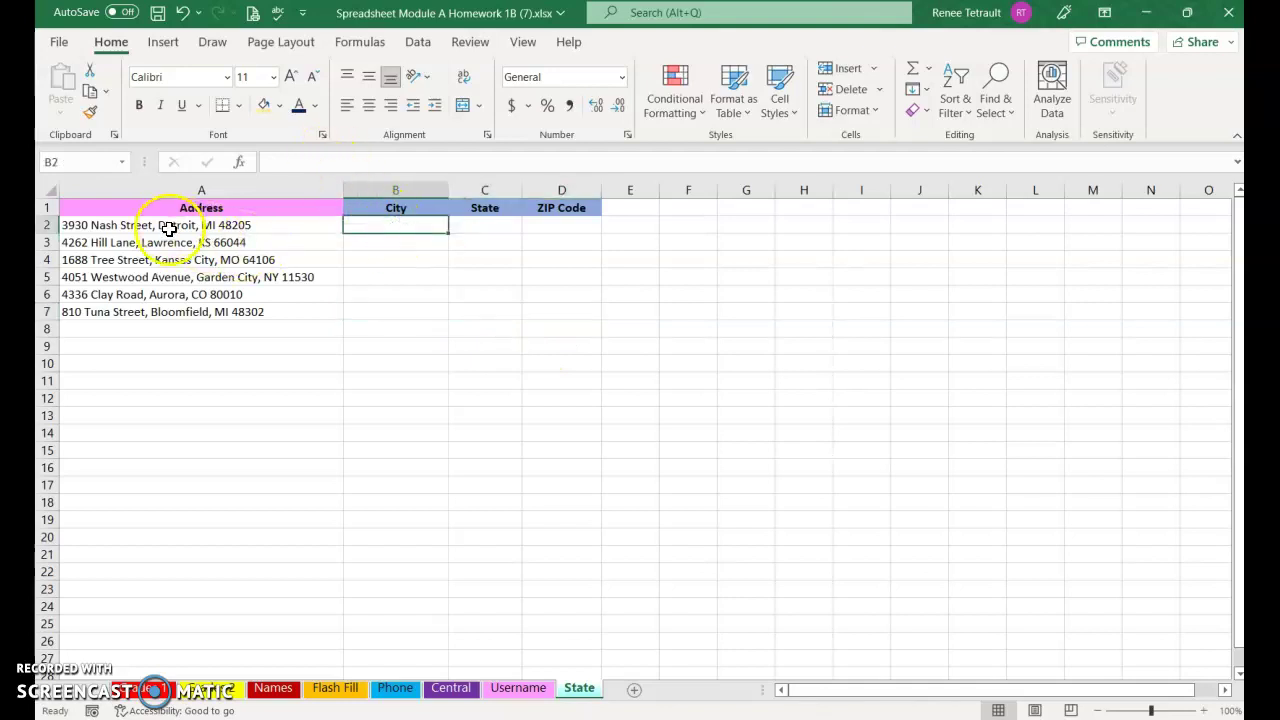
{"action": "type", "text": "Detroit"}
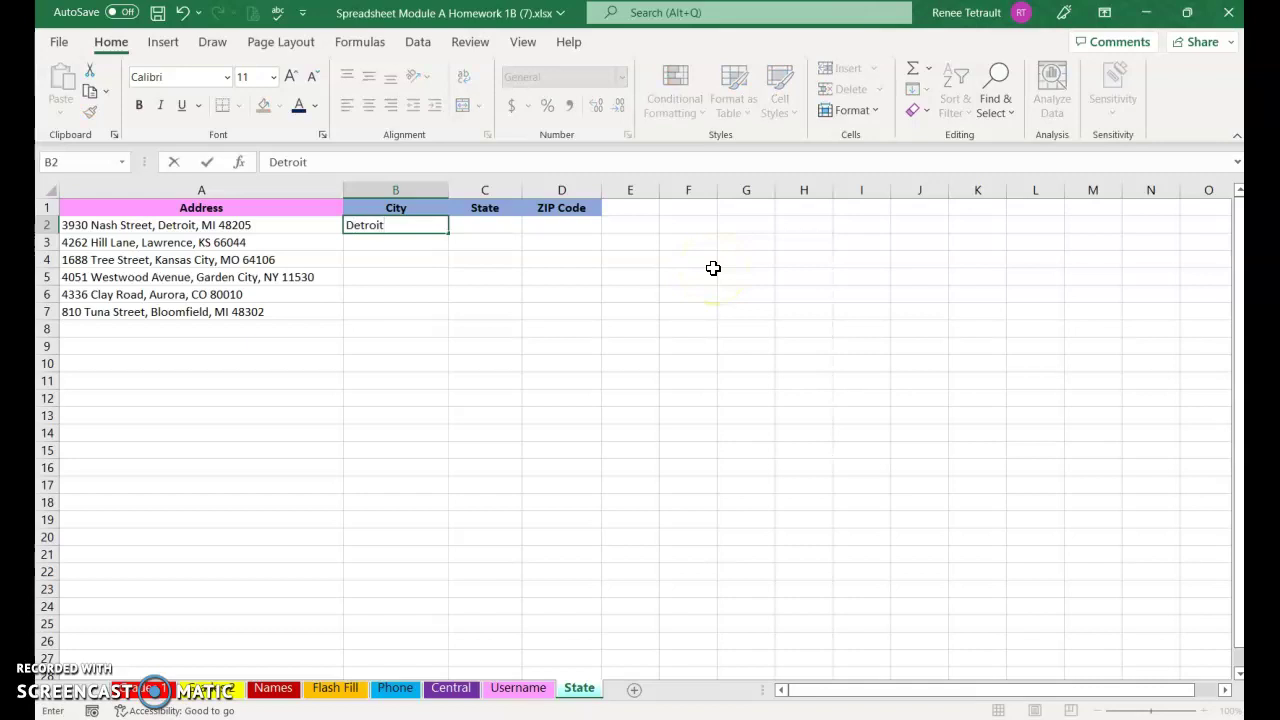
{"action": "key", "text": "Return"}
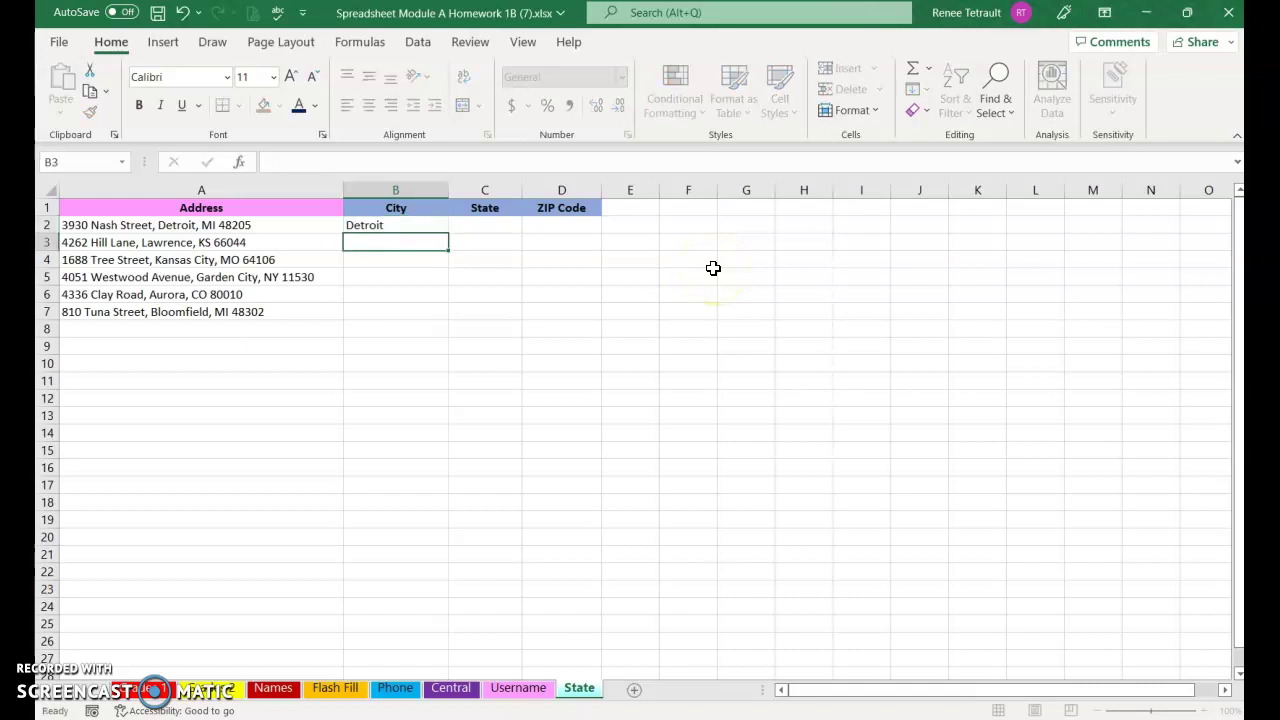
{"action": "type", "text": "lawrence"}
{"action": "key", "text": "Return"}
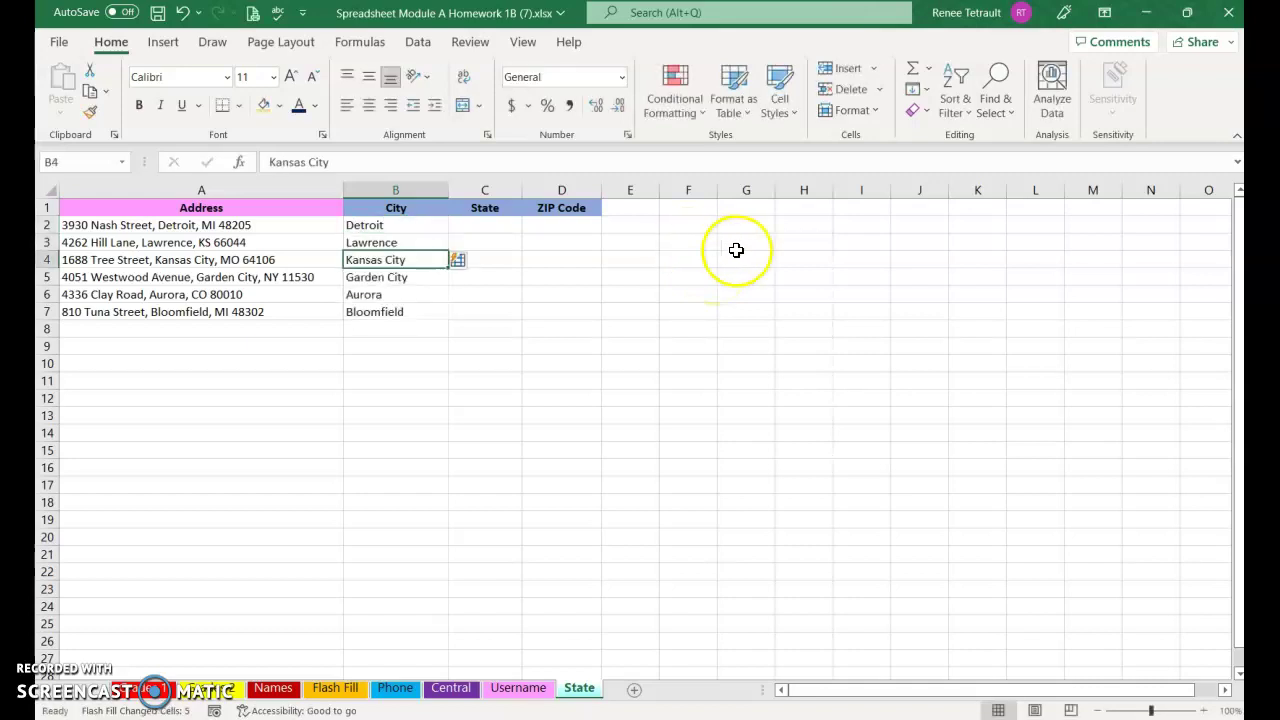
Step: Flash Fill the State column from the examples MI and KS
{"action": "left_click", "coordinate": [516, 228]}
{"action": "type", "text": "MI"}
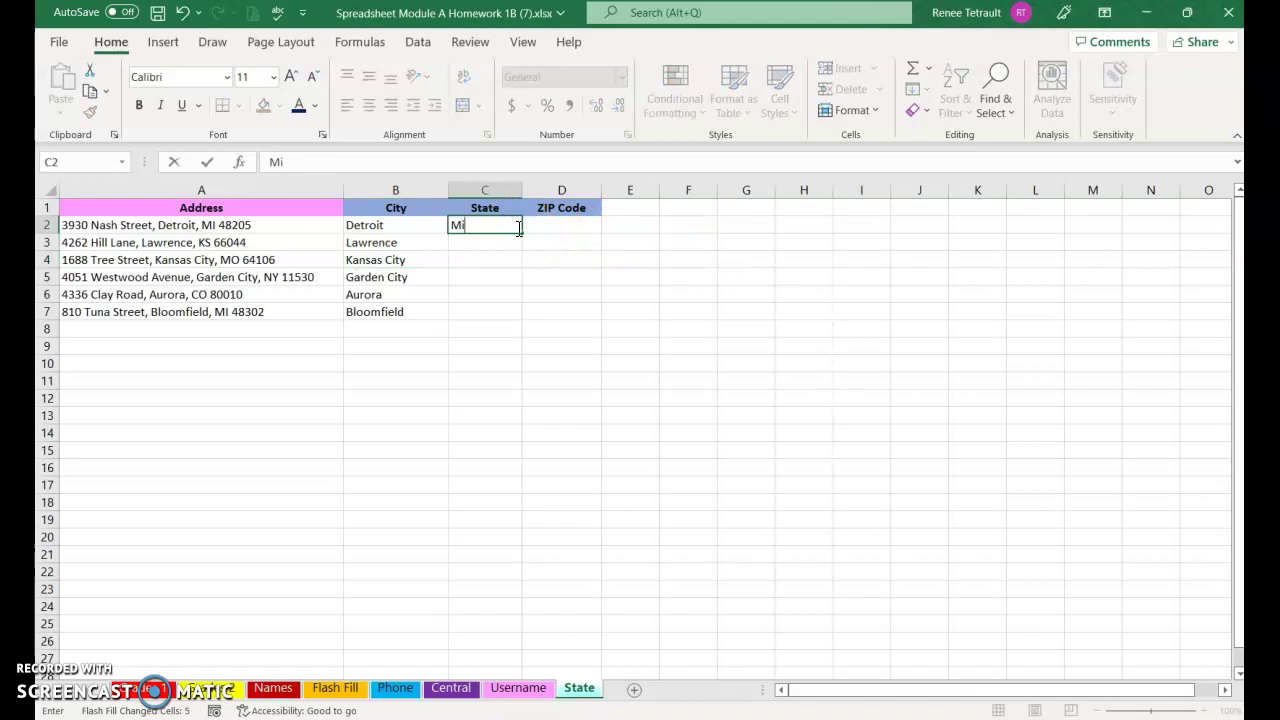
{"action": "key", "text": "Return"}
{"action": "type", "text": "kS"}
{"action": "key", "text": "Return"}
Step: Flash Fill the ZIP Code column from the examples 48205 and 66044
{"action": "left_click", "coordinate": [566, 226]}
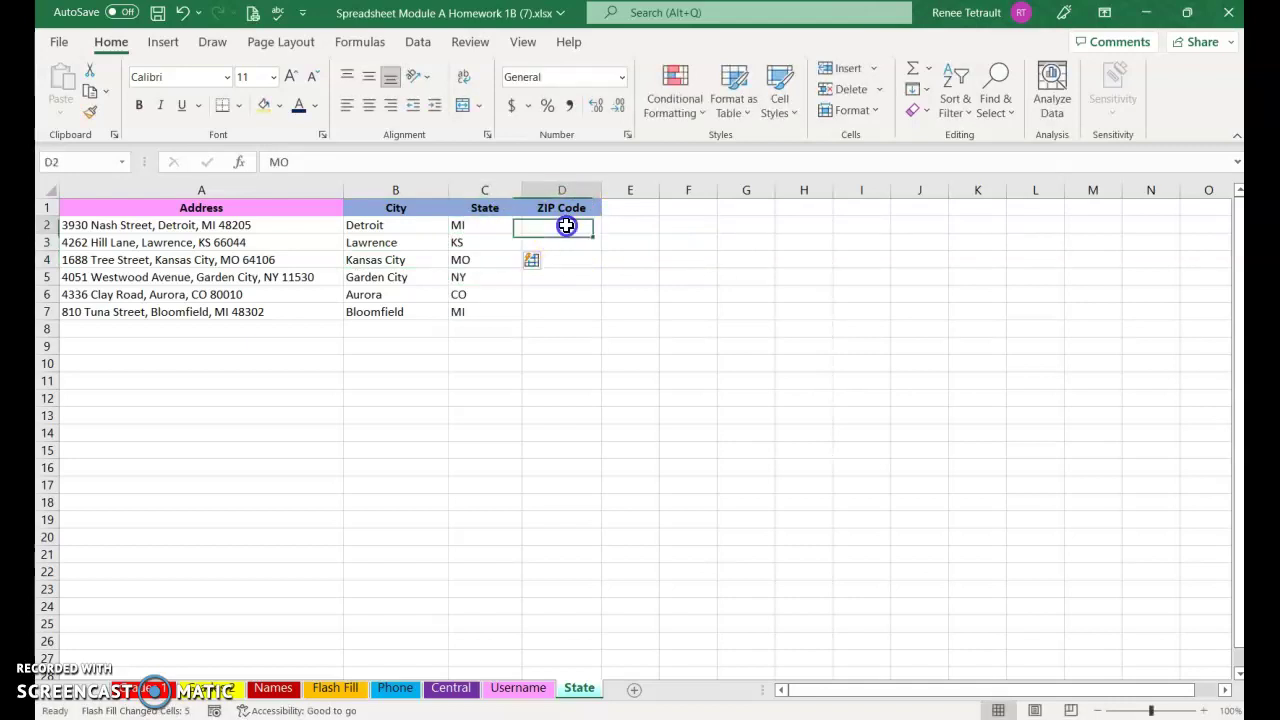
{"action": "type", "text": "48205"}
{"action": "key", "text": "Return"}
{"action": "type", "text": "66044"}
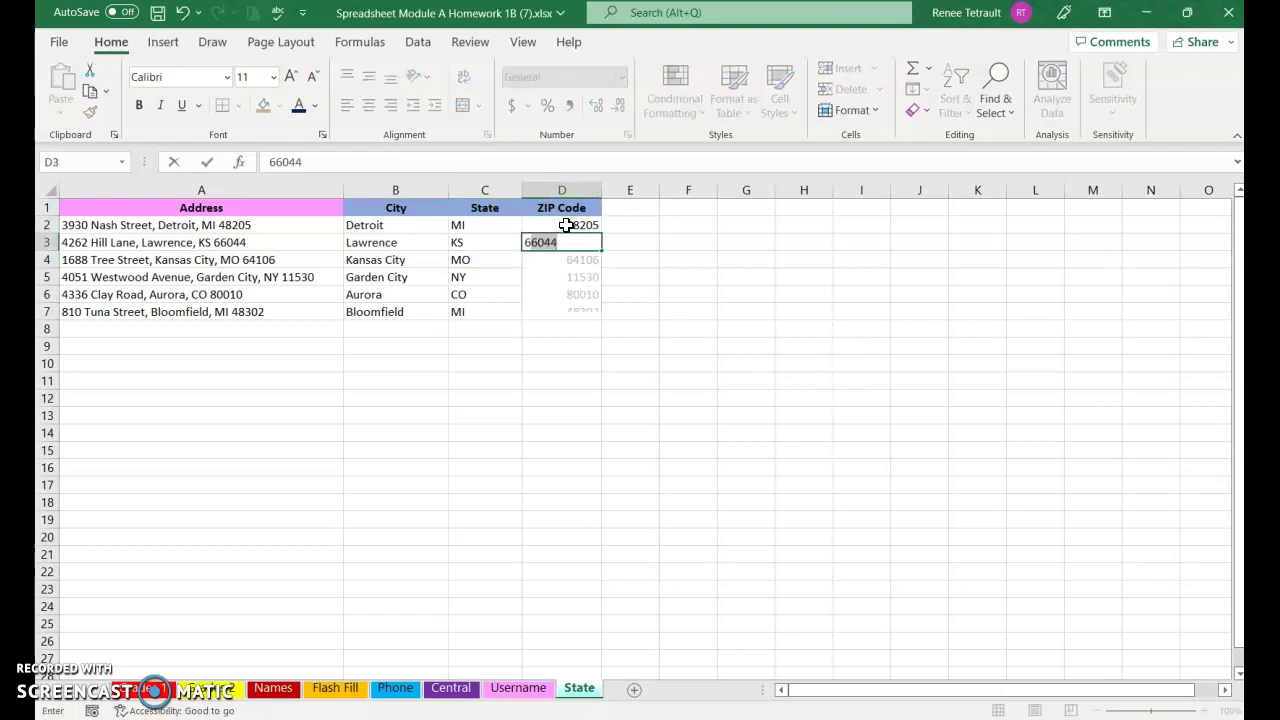
{"action": "key", "text": "Return"}
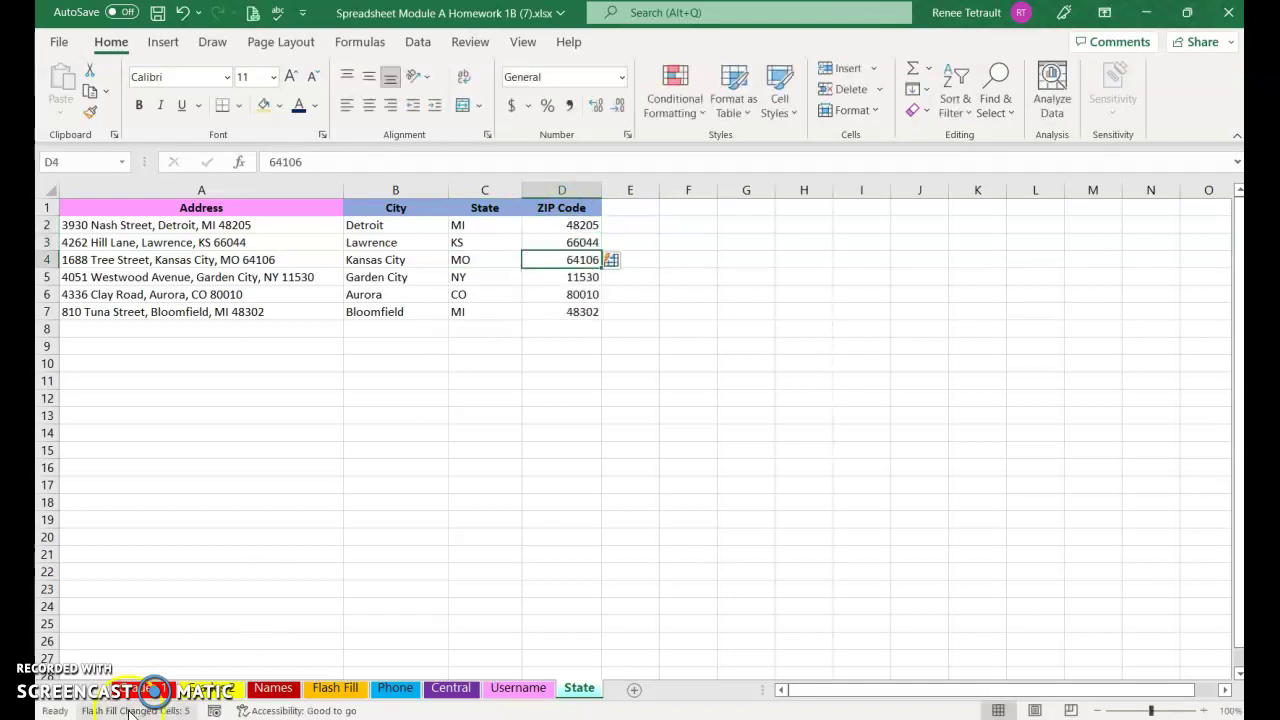